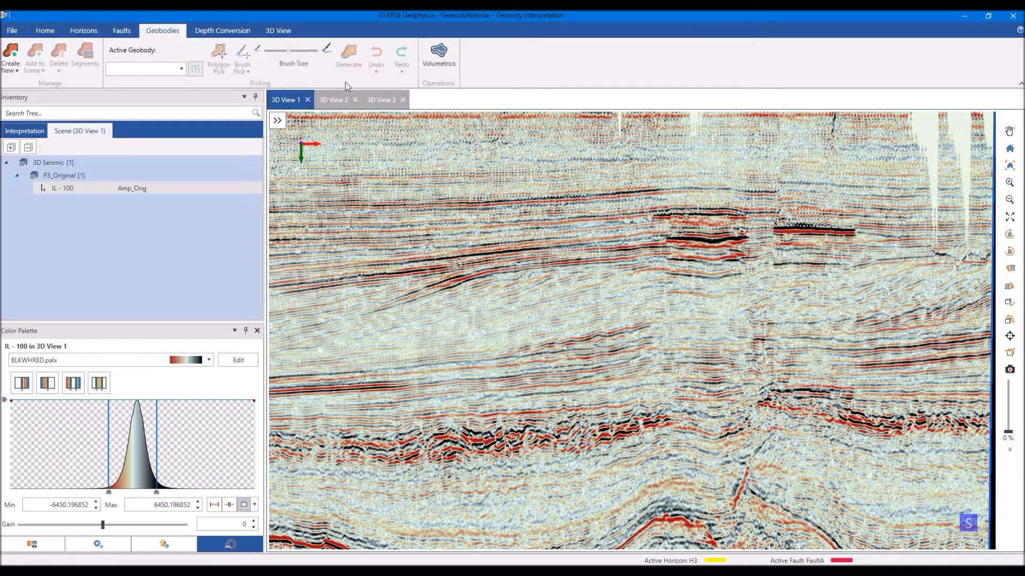
# Change the data version of inline IL - 100 to Average Energy.
pyautogui.scroll(-3, 551, 326)
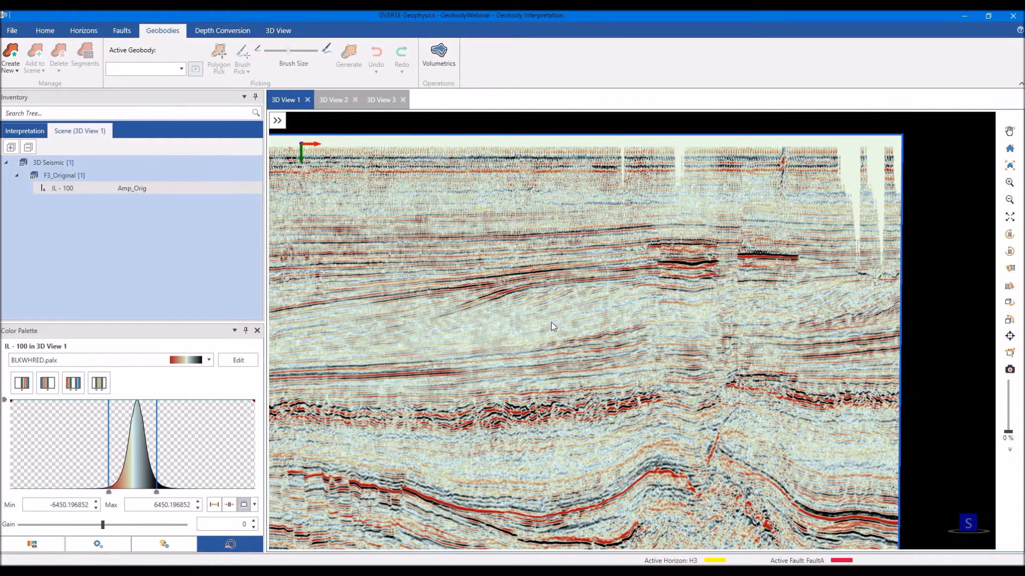
pyautogui.moveTo(553, 326); pyautogui.dragTo(587, 315)
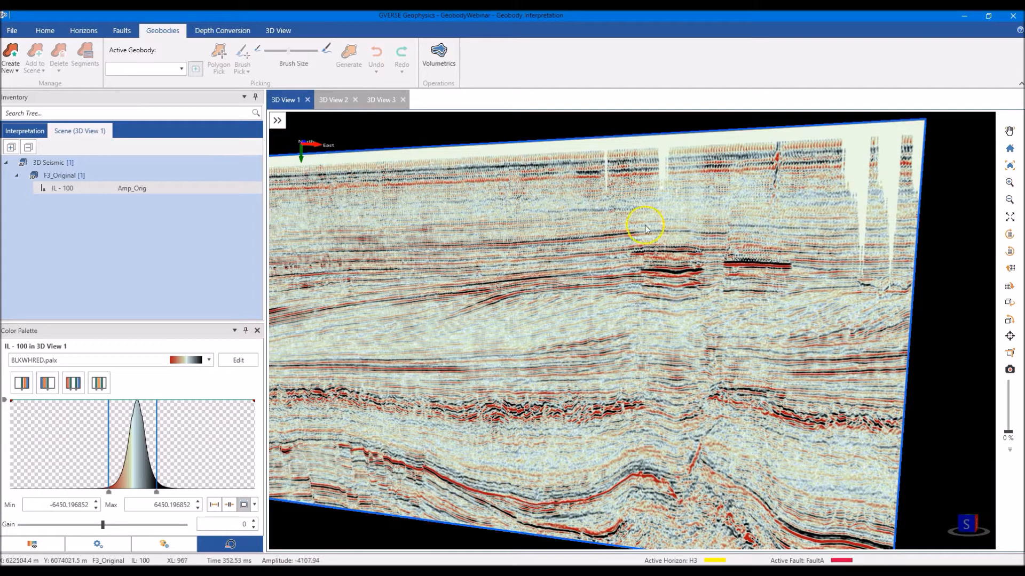
pyautogui.rightClick(786, 290)
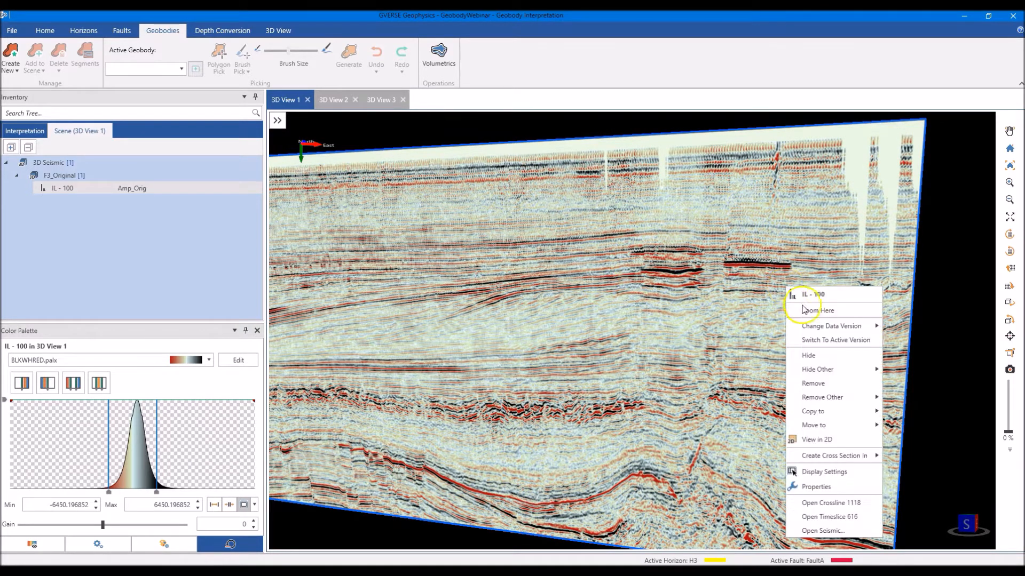
pyautogui.moveTo(814, 324)
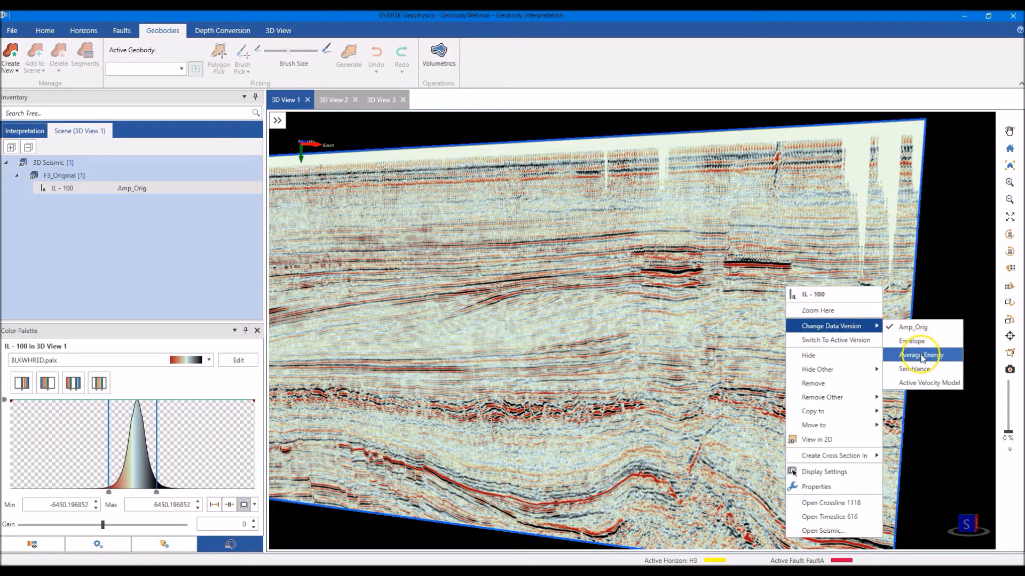
pyautogui.click(921, 355)
pyautogui.scroll(1, 754, 308)
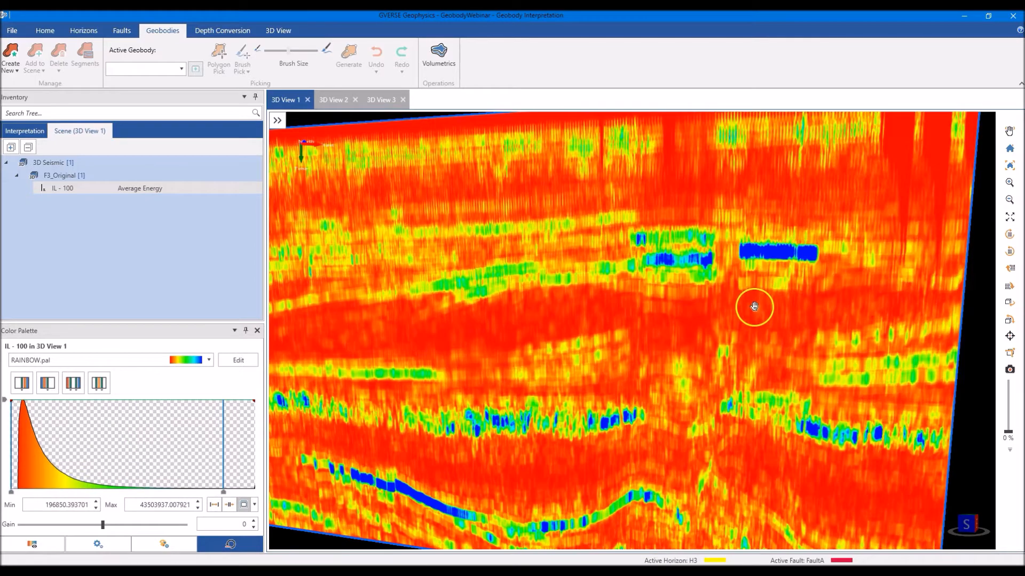
pyautogui.moveTo(755, 307); pyautogui.dragTo(770, 341, button='middle')
pyautogui.moveTo(771, 340); pyautogui.dragTo(779, 341)
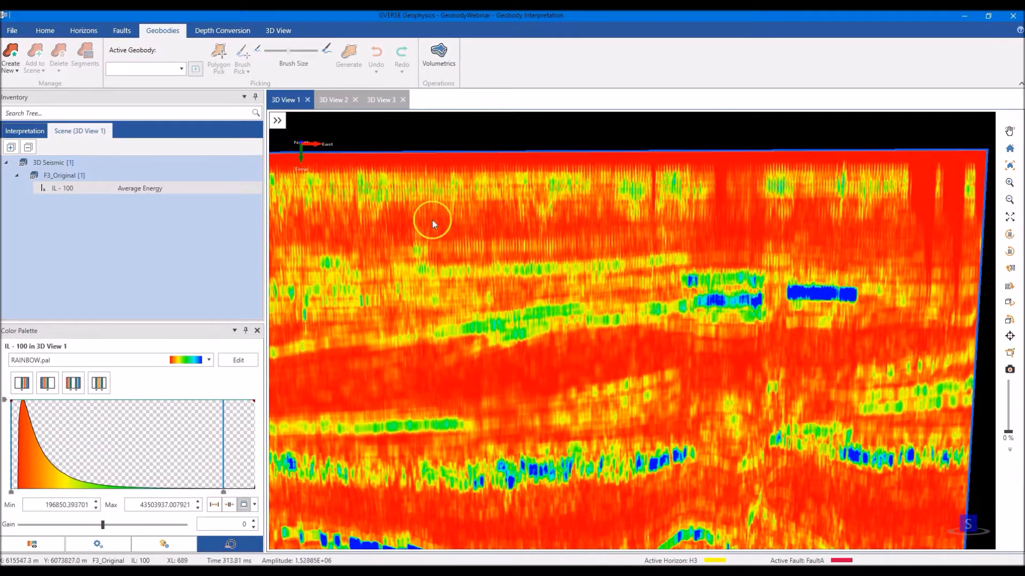
# Display the Average Energy Probe 01 in 3D View 2 as a rendered volume.
pyautogui.click(337, 102)
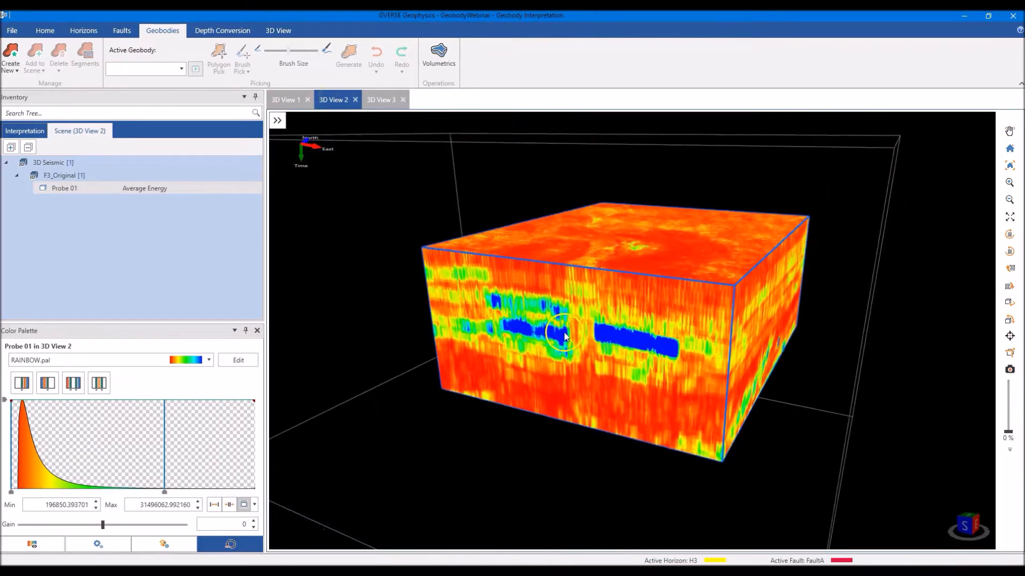
pyautogui.click(278, 30)
pyautogui.click(614, 56)
pyautogui.click(555, 334)
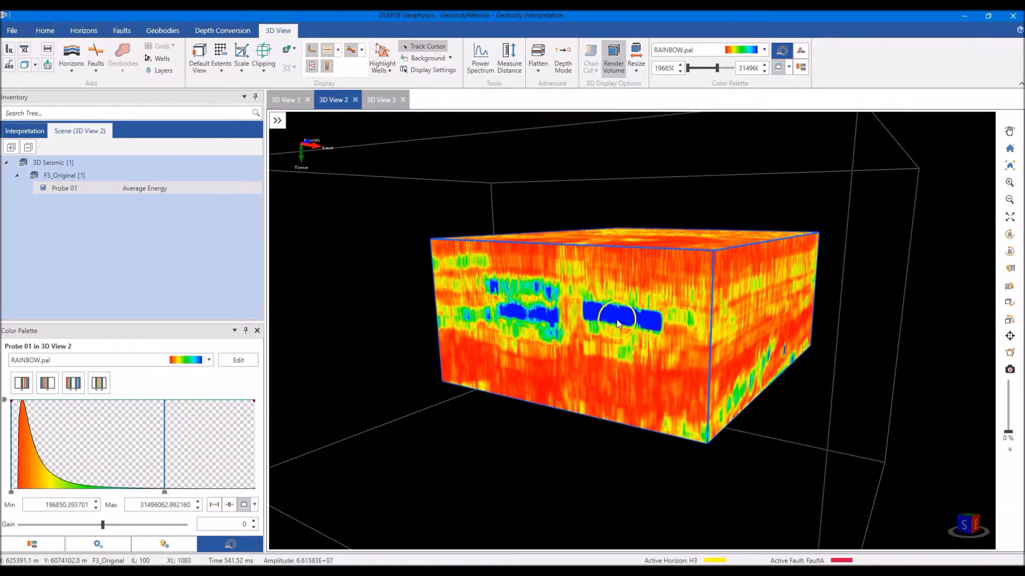
pyautogui.moveTo(592, 311); pyautogui.dragTo(602, 313)
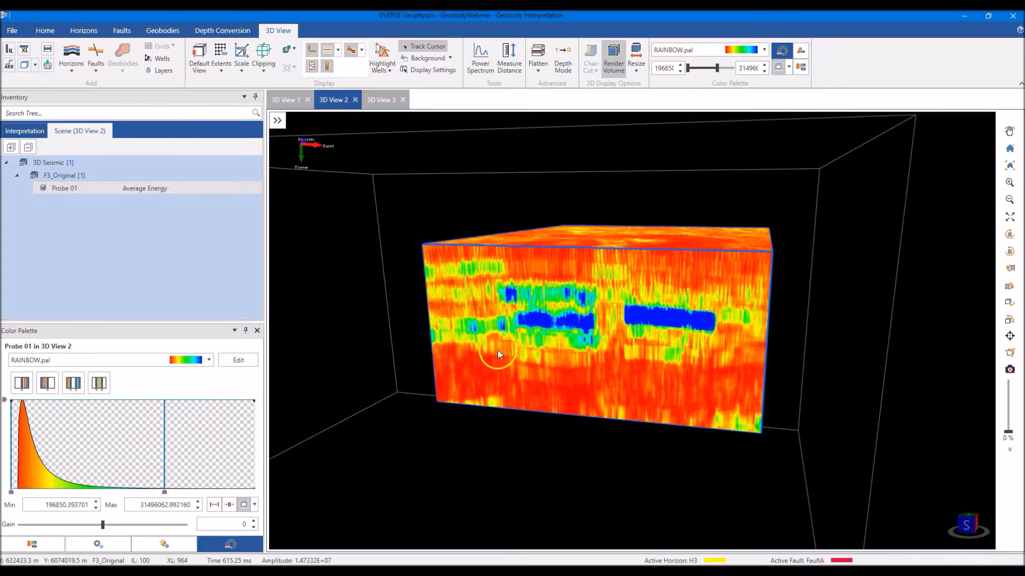
# Apply a preset opacity to Probe 01 that hides the low Average Energy values and leaves only the high ones.
pyautogui.click(20, 392)
pyautogui.moveTo(559, 386); pyautogui.dragTo(602, 399)
pyautogui.scroll(2, 602, 400)
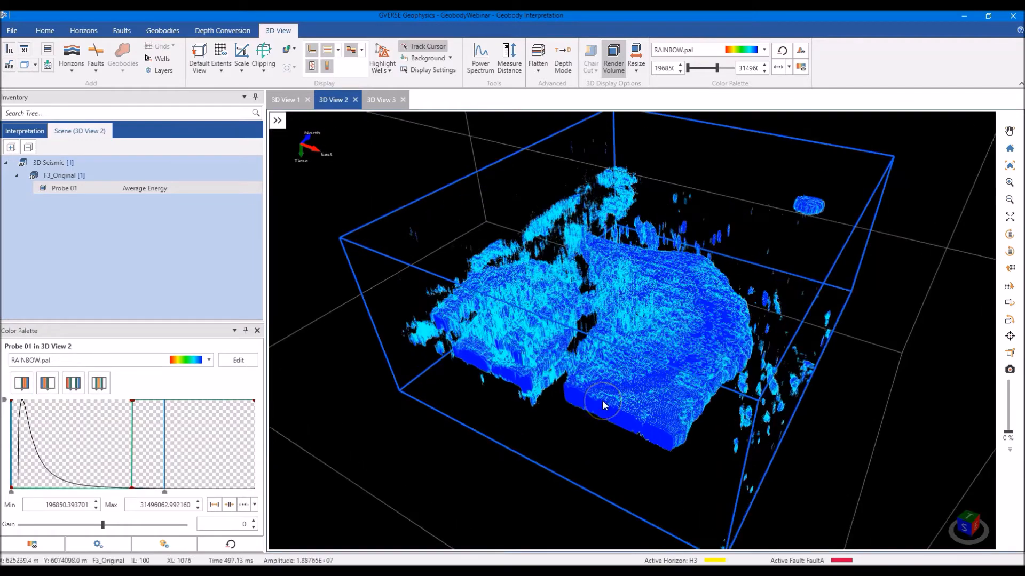
pyautogui.moveTo(608, 446)
pyautogui.mouseDown()
pyautogui.moveTo(634, 451)
pyautogui.moveTo(634, 441)
pyautogui.moveTo(597, 435)
pyautogui.moveTo(592, 450)
pyautogui.moveTo(613, 447)
pyautogui.moveTo(597, 457)
pyautogui.mouseUp()
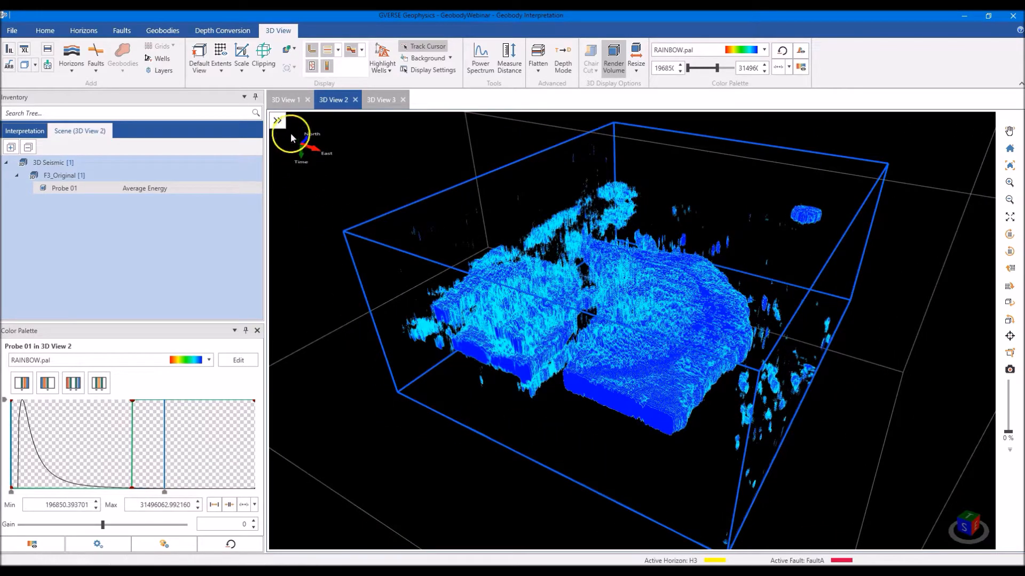
# Create a red geobody named BSPOT in 3D View 1, added to the active scene and set as active.
pyautogui.click(285, 99)
pyautogui.moveTo(832, 265); pyautogui.dragTo(812, 272, button='middle')
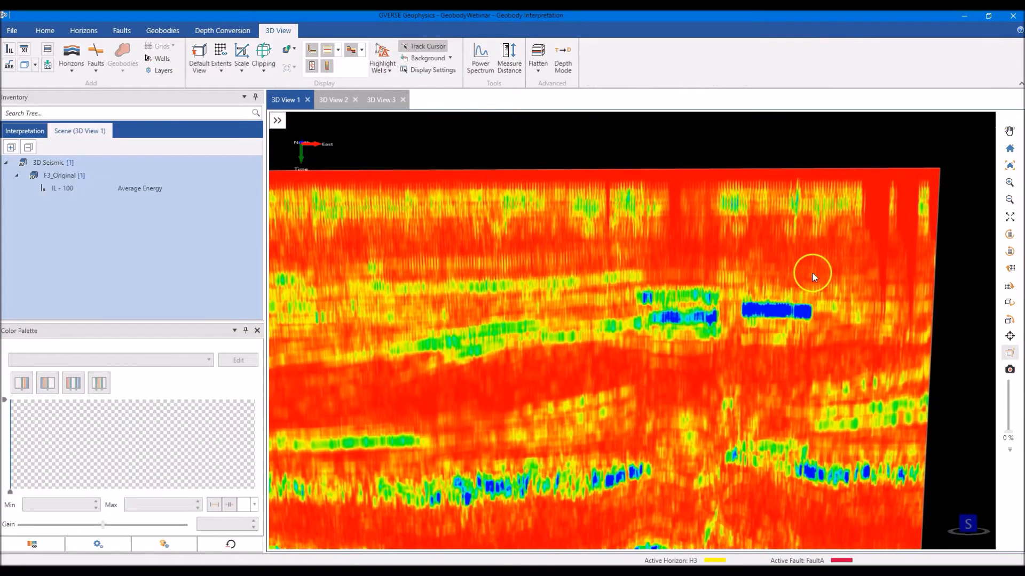
pyautogui.scroll(5, 780, 299)
pyautogui.moveTo(841, 317); pyautogui.dragTo(799, 330, button='middle')
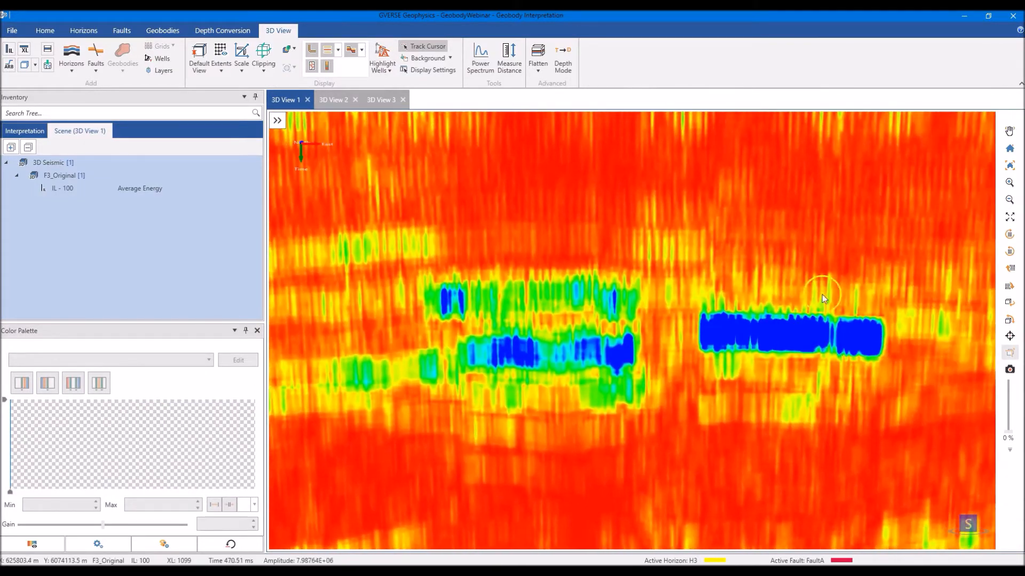
pyautogui.click(826, 363)
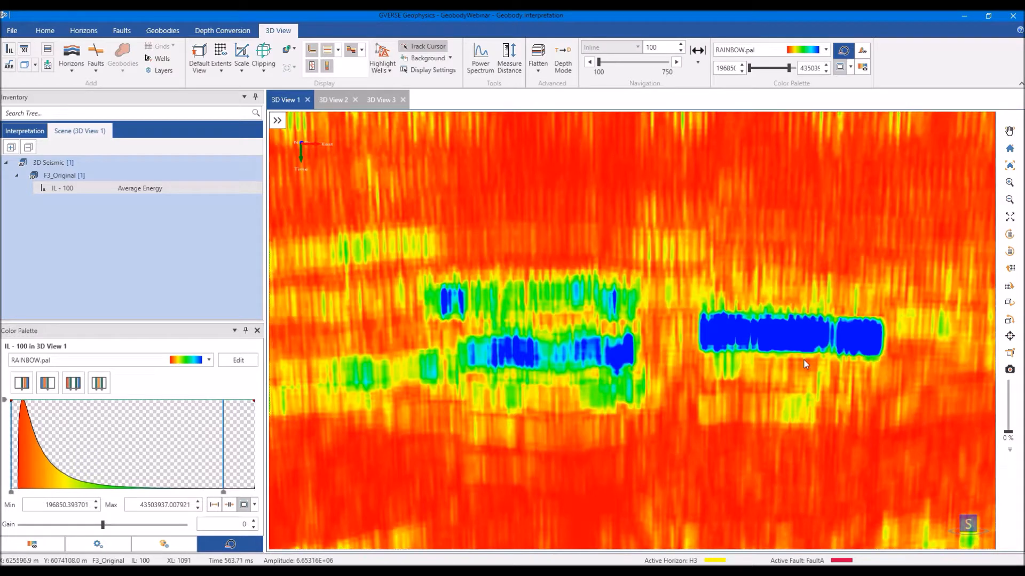
pyautogui.click(163, 31)
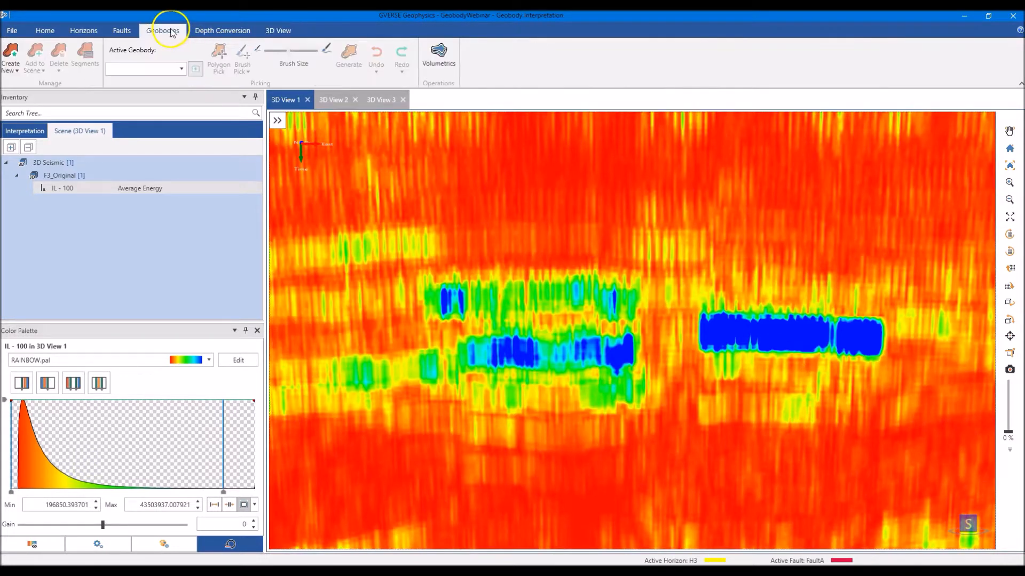
pyautogui.click(14, 79)
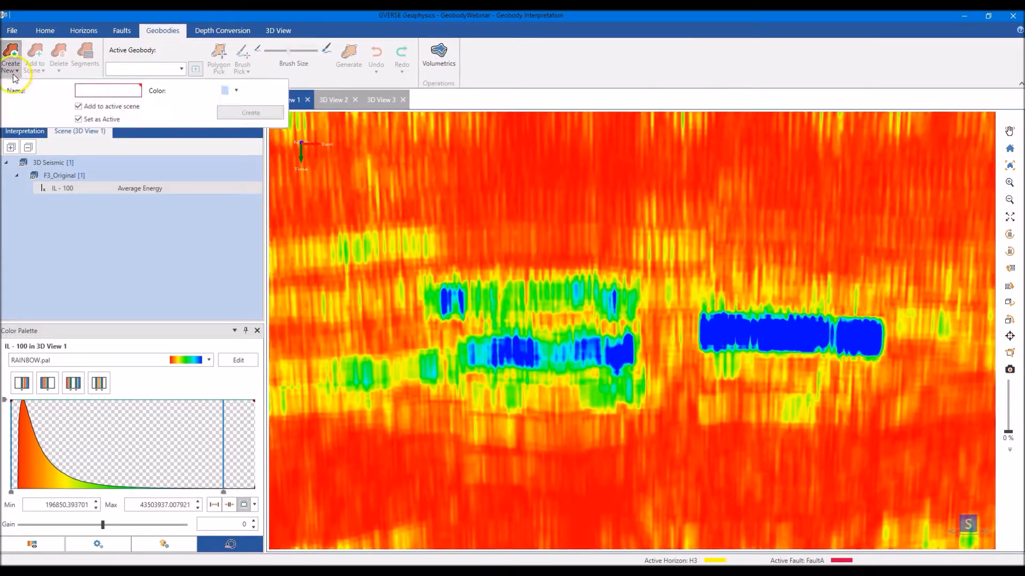
pyautogui.click(129, 92)
pyautogui.write('BSPOT')
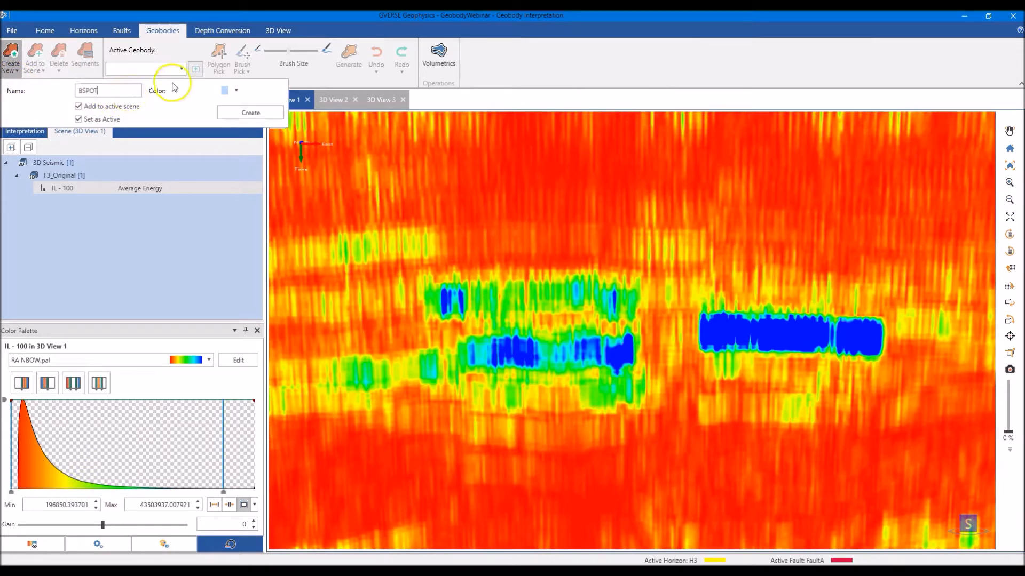
pyautogui.click(235, 90)
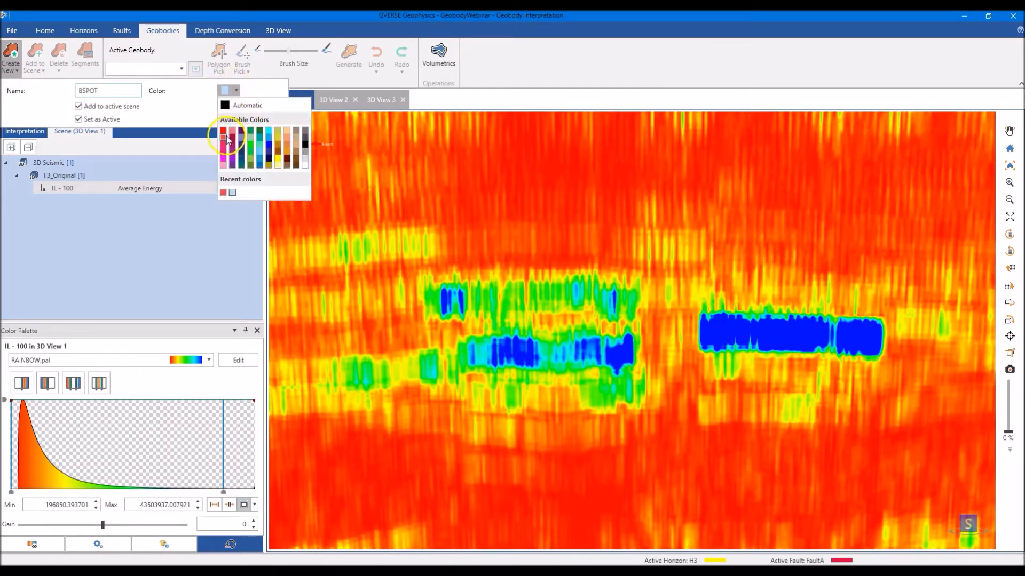
pyautogui.click(223, 131)
pyautogui.click(247, 112)
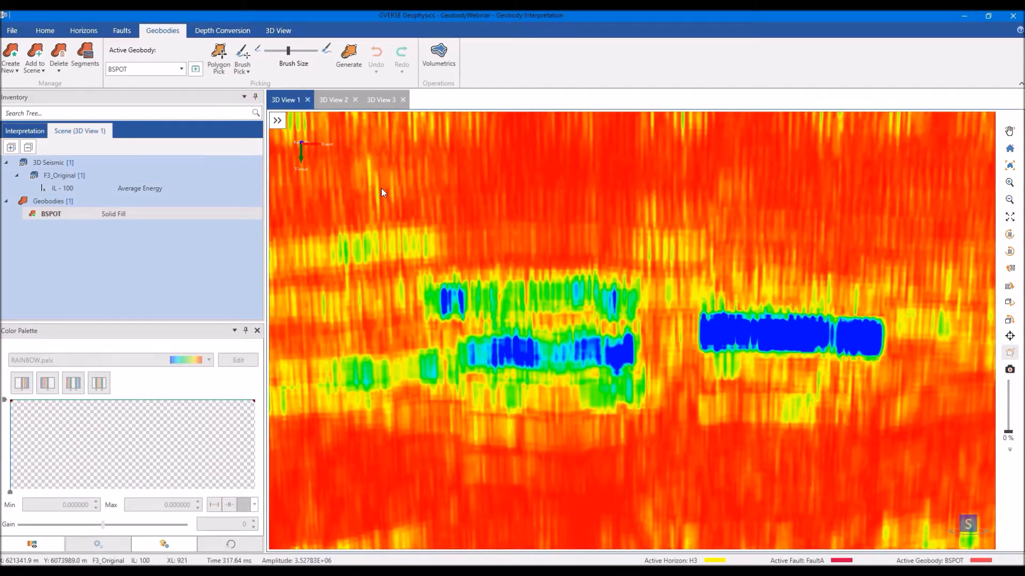
# Try a polygon pick of BSPOT around the large blue anomaly on inline 100, and undo it.
pyautogui.click(219, 58)
pyautogui.moveTo(746, 314)
pyautogui.mouseDown()
pyautogui.moveTo(870, 323)
pyautogui.moveTo(885, 338)
pyautogui.moveTo(870, 355)
pyautogui.moveTo(693, 350)
pyautogui.moveTo(706, 333)
pyautogui.mouseUp()
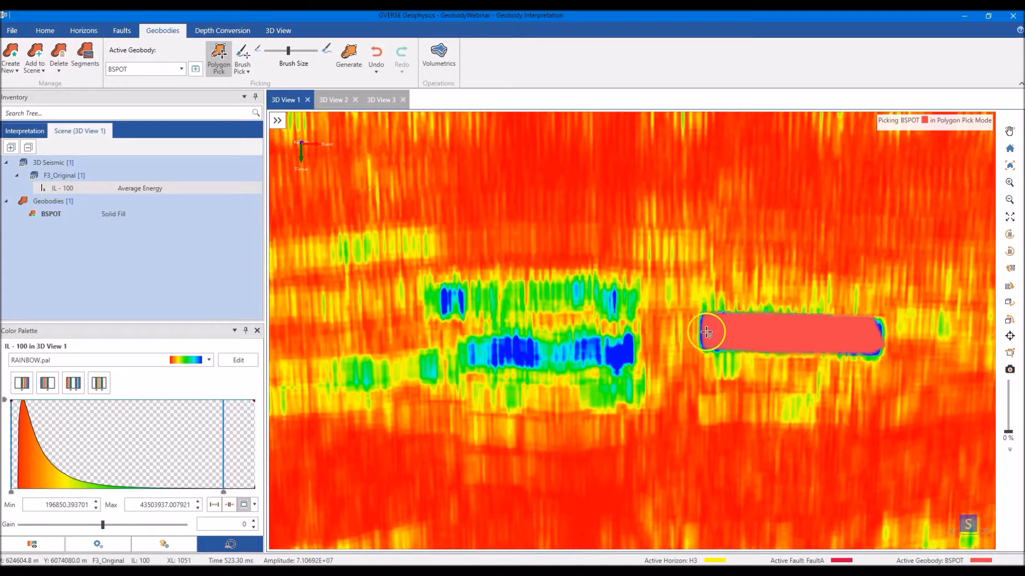
pyautogui.click(376, 70)
pyautogui.click(382, 87)
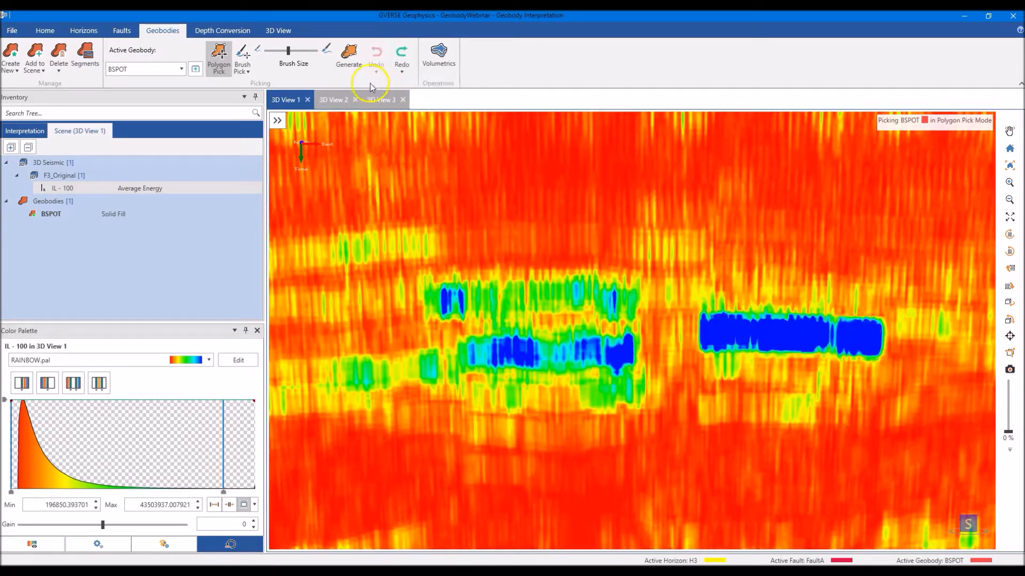
# Brush-pick the bright anomaly into BSPOT on inline 100 and again on inline 121.
pyautogui.click(243, 52)
pyautogui.moveTo(709, 328)
pyautogui.mouseDown()
pyautogui.moveTo(870, 336)
pyautogui.moveTo(743, 340)
pyautogui.moveTo(716, 332)
pyautogui.moveTo(875, 336)
pyautogui.mouseUp()
pyautogui.scroll(-3, 795, 340)
pyautogui.moveTo(795, 339); pyautogui.dragTo(766, 378, button='middle')
pyautogui.moveTo(766, 378); pyautogui.dragTo(805, 373)
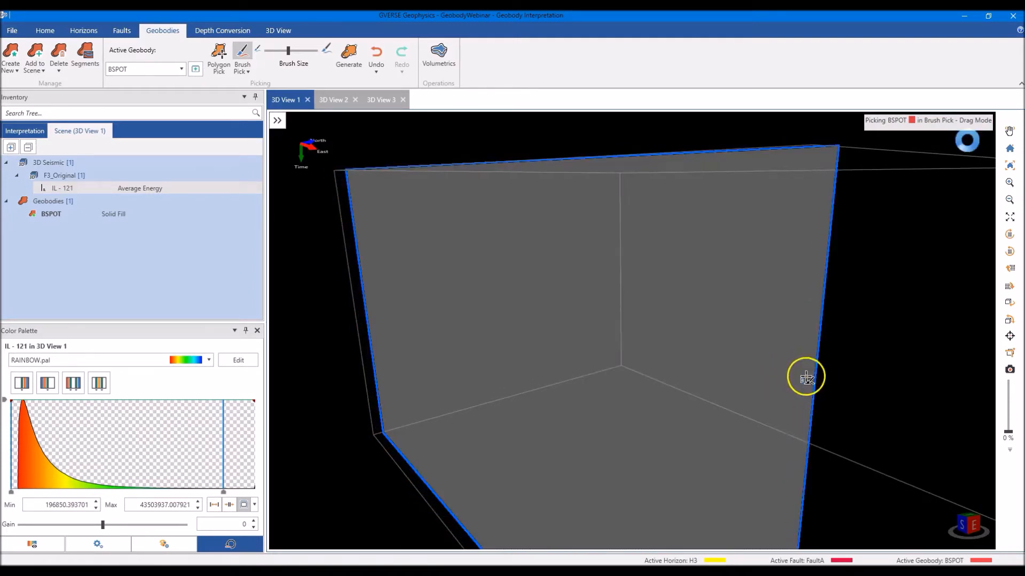
pyautogui.moveTo(687, 383); pyautogui.dragTo(702, 377, button='middle')
pyautogui.moveTo(661, 337)
pyautogui.mouseDown()
pyautogui.moveTo(749, 346)
pyautogui.moveTo(656, 338)
pyautogui.mouseUp()
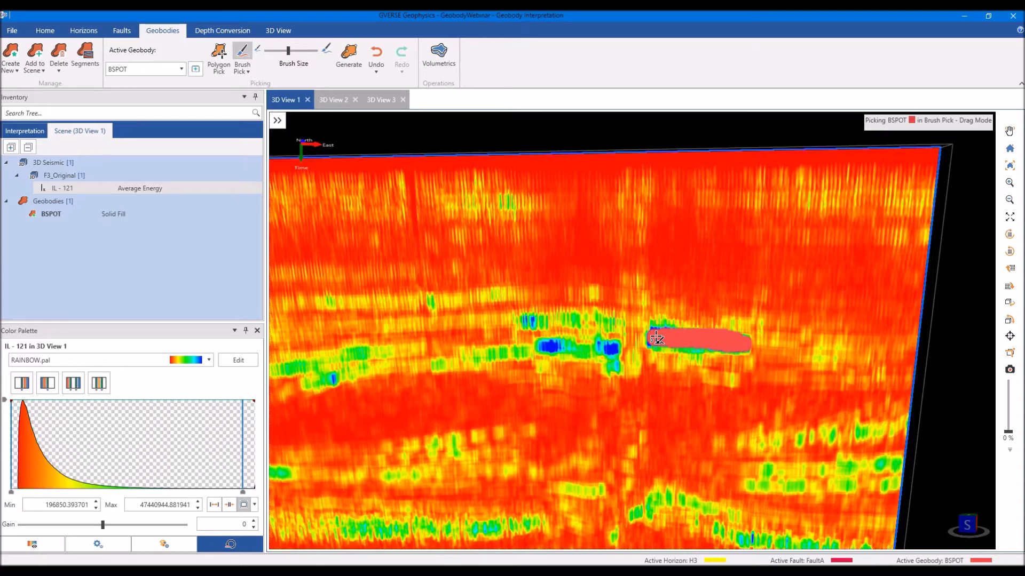
pyautogui.moveTo(656, 337)
pyautogui.mouseDown()
pyautogui.moveTo(750, 326)
pyautogui.moveTo(706, 326)
pyautogui.moveTo(742, 352)
pyautogui.moveTo(644, 356)
pyautogui.mouseUp()
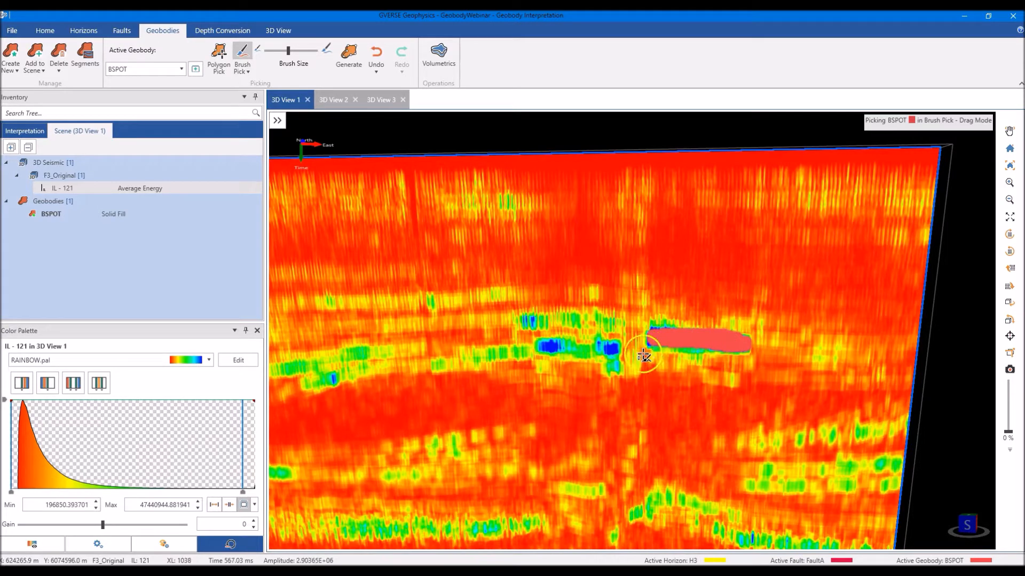
# Set the Track generation's Pick Range threshold to about 30,820,964 minimum and 172,747,120 maximum.
pyautogui.click(358, 61)
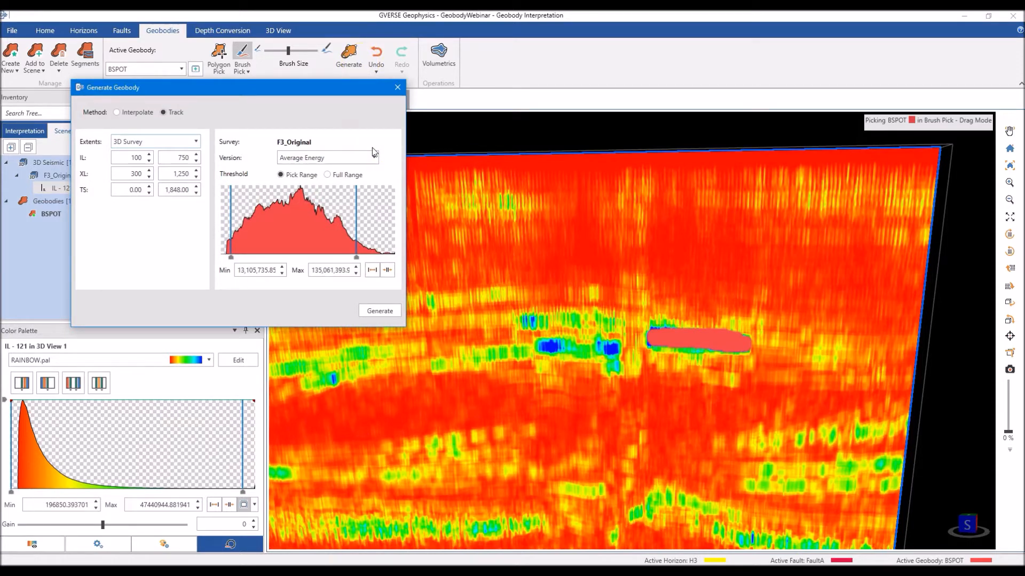
pyautogui.click(281, 174)
pyautogui.moveTo(384, 188); pyautogui.dragTo(385, 185)
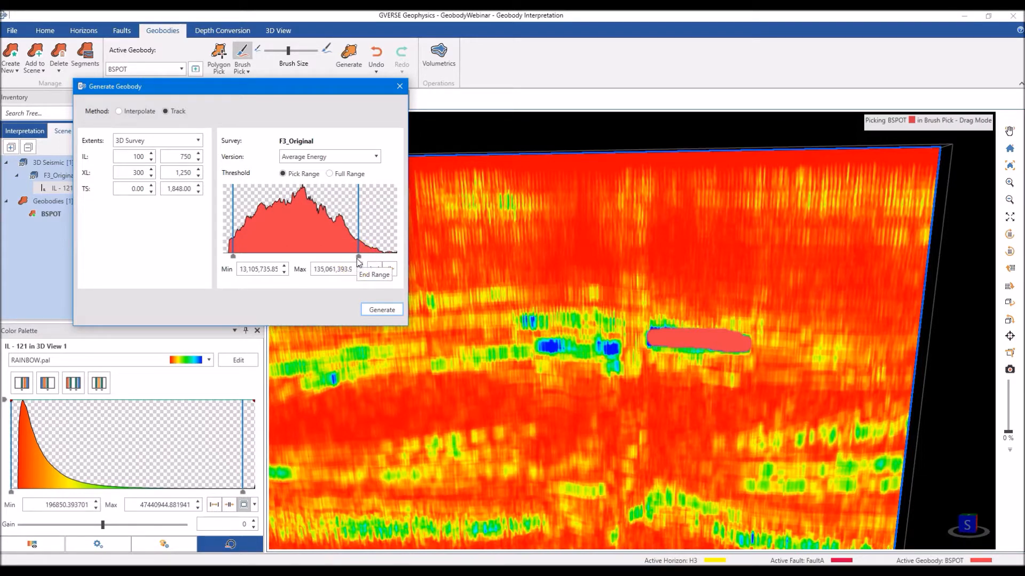
pyautogui.moveTo(358, 260); pyautogui.dragTo(416, 267)
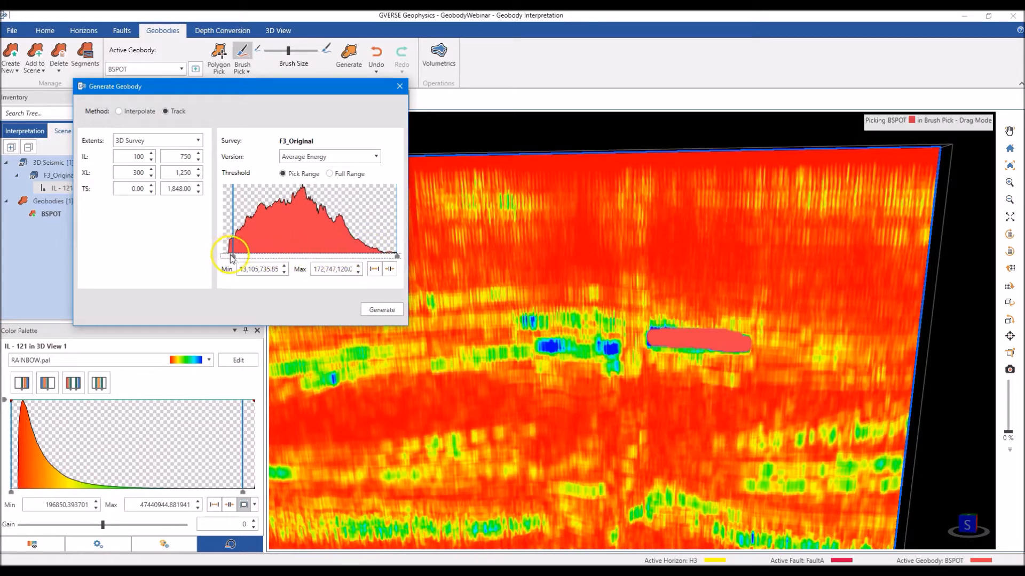
pyautogui.moveTo(232, 259); pyautogui.dragTo(252, 261)
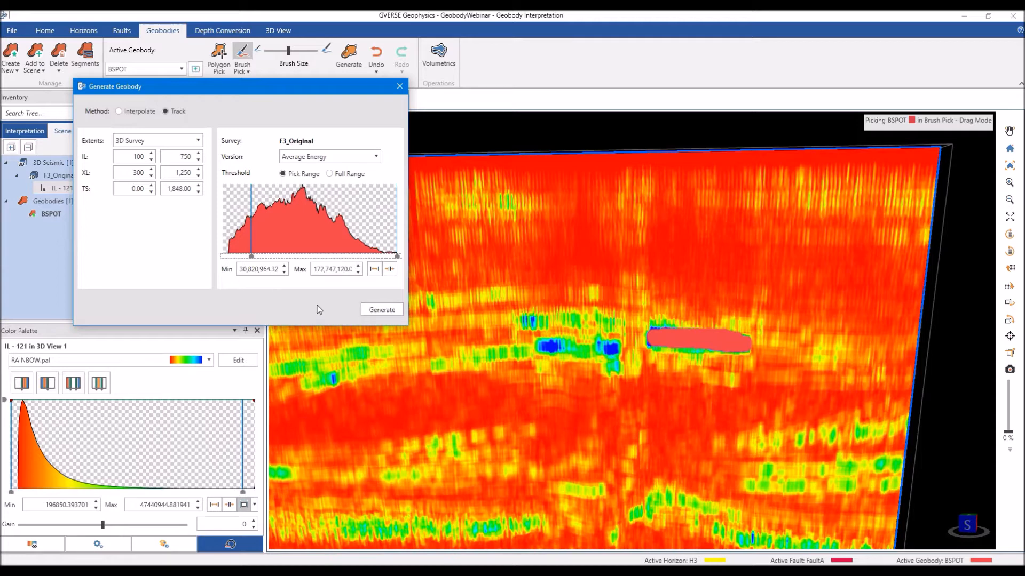
# Keep the extents at 3D Survey, generate the BSPOT geobody from Average Energy, and inspect its shape from the side.
pyautogui.click(199, 141)
pyautogui.click(199, 144)
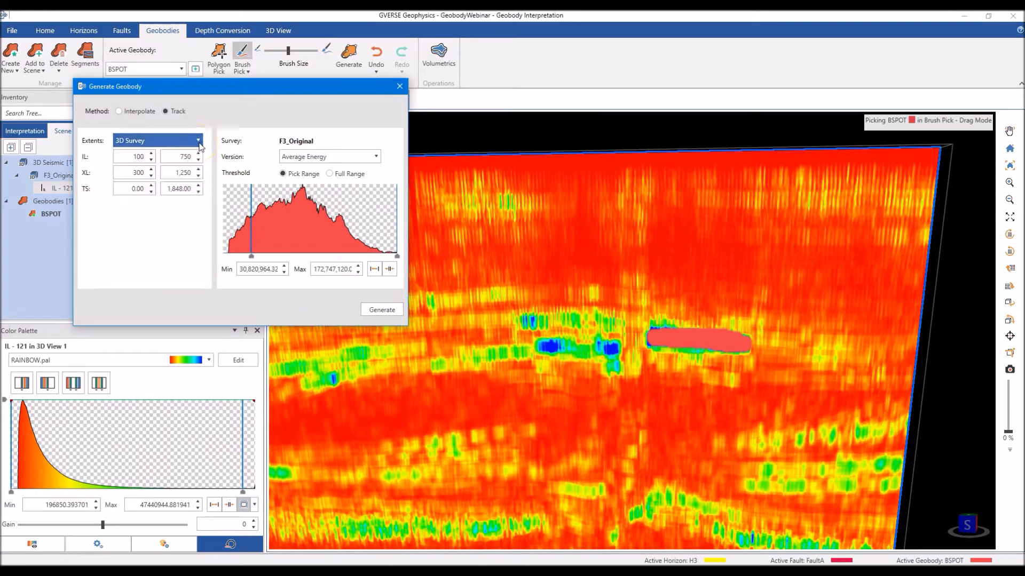
pyautogui.click(195, 143)
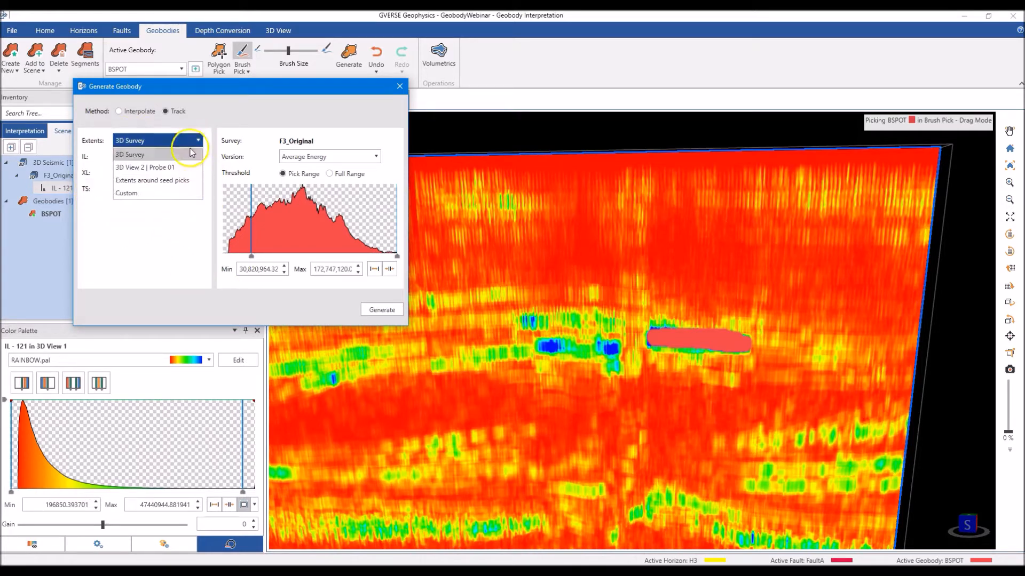
pyautogui.click(192, 143)
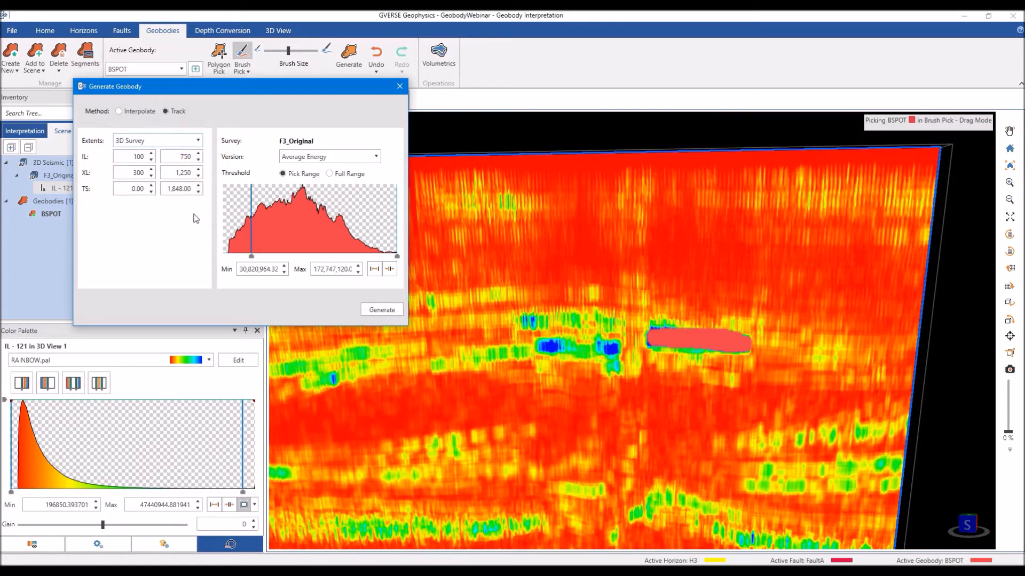
pyautogui.click(234, 247)
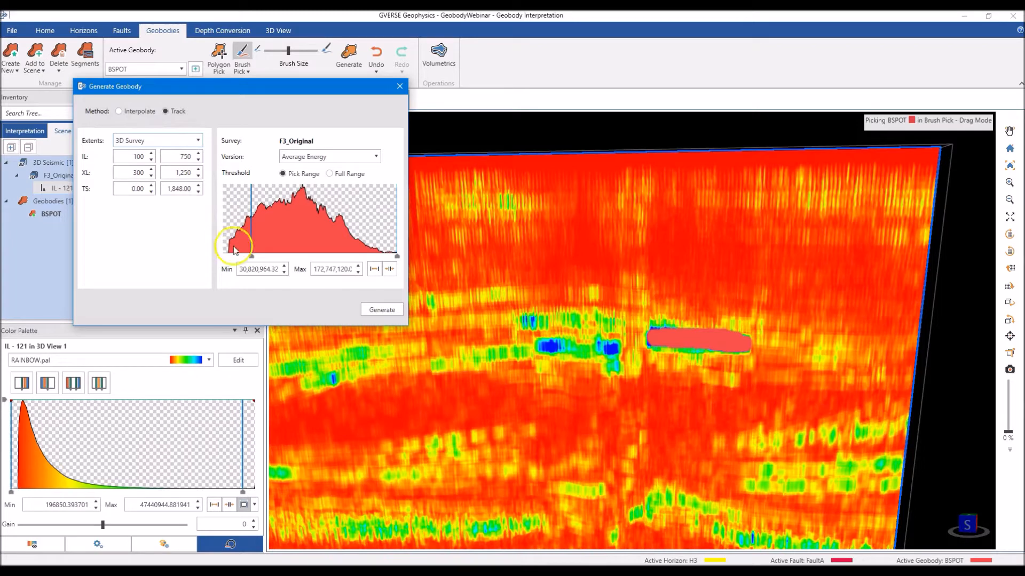
pyautogui.click(376, 310)
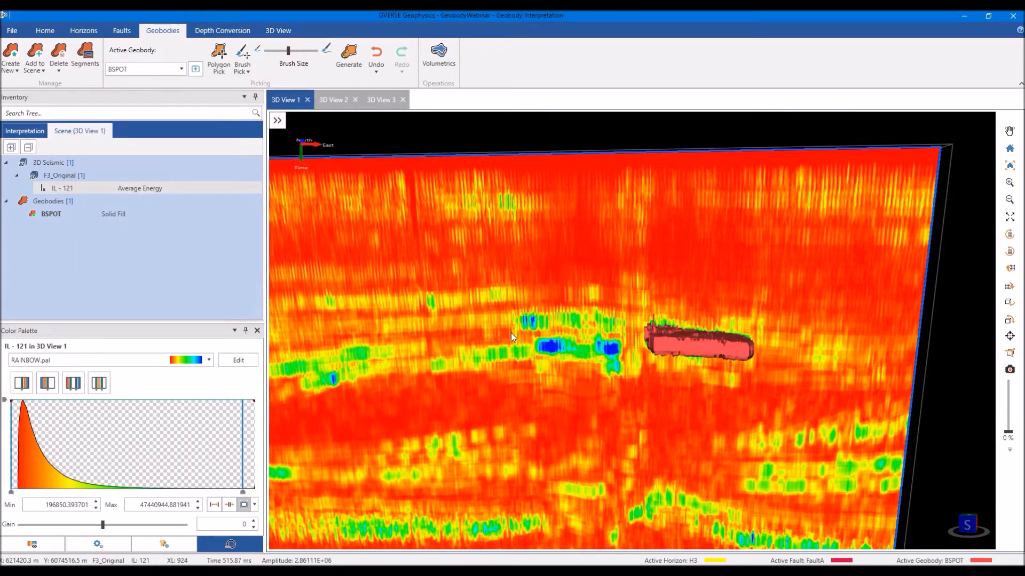
pyautogui.scroll(-2, 511, 332)
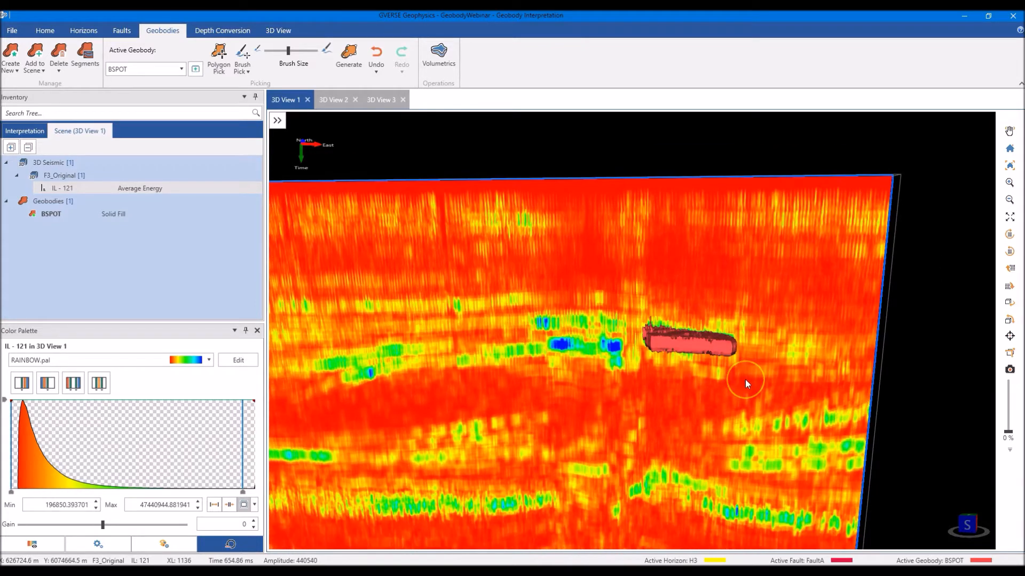
pyautogui.moveTo(744, 379); pyautogui.dragTo(507, 384)
pyautogui.moveTo(505, 366); pyautogui.dragTo(565, 370)
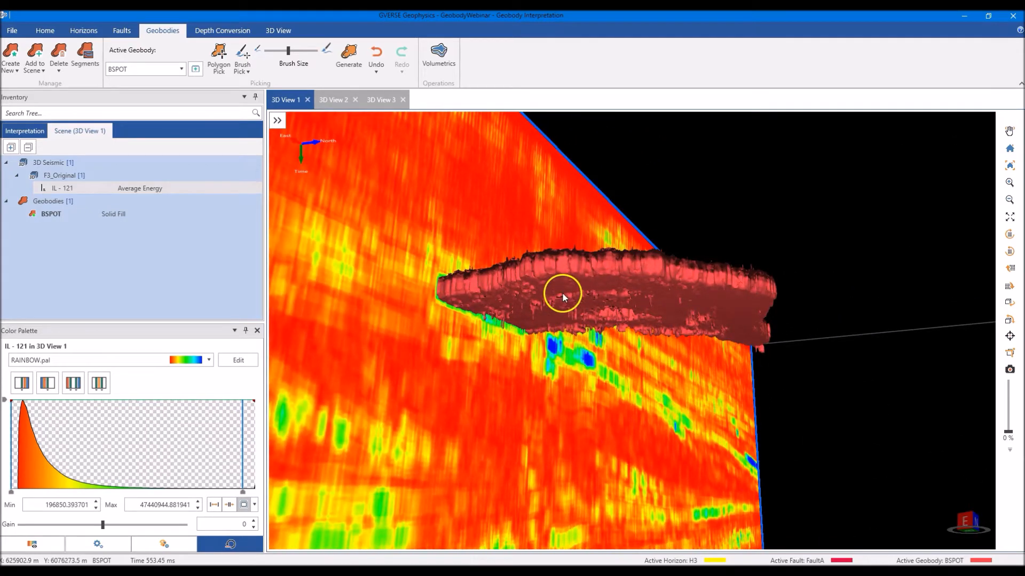
# Copy the BSPOT geobody to 3D View 2 and view it there together with the Average Energy probe.
pyautogui.moveTo(562, 293); pyautogui.dragTo(562, 296)
pyautogui.rightClick(566, 307)
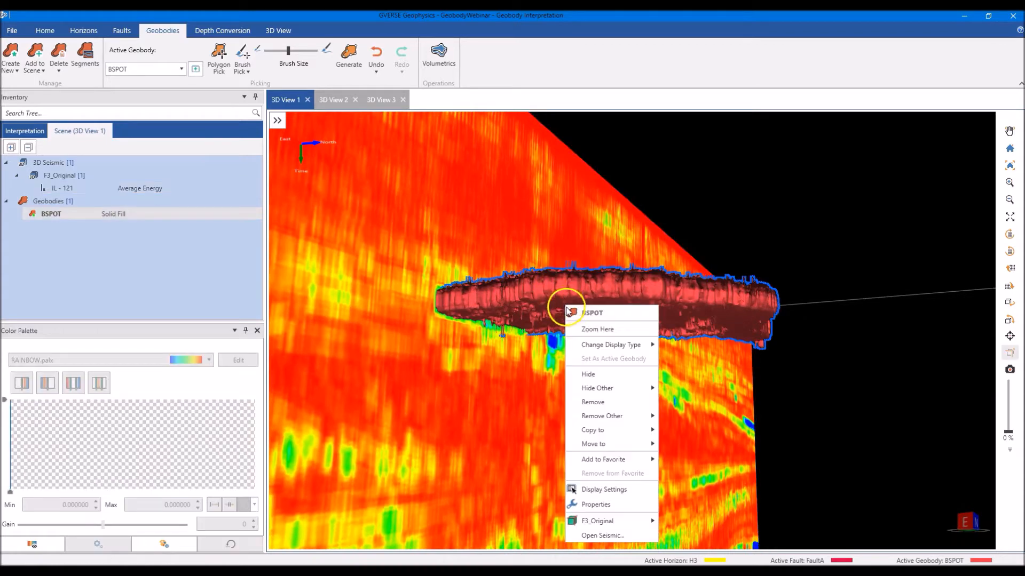
pyautogui.moveTo(613, 429)
pyautogui.click(692, 431)
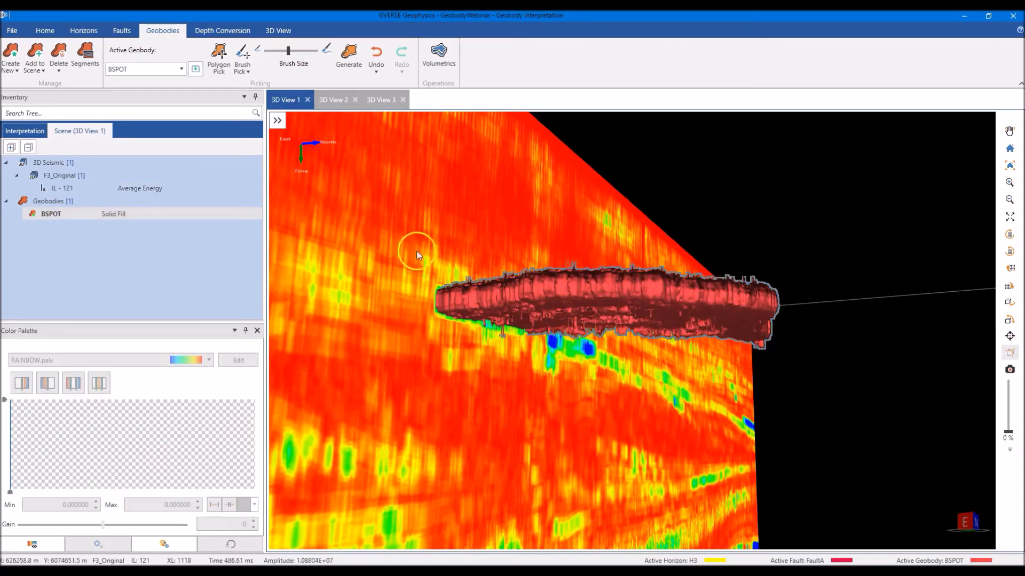
pyautogui.click(334, 100)
pyautogui.moveTo(606, 382); pyautogui.dragTo(599, 338)
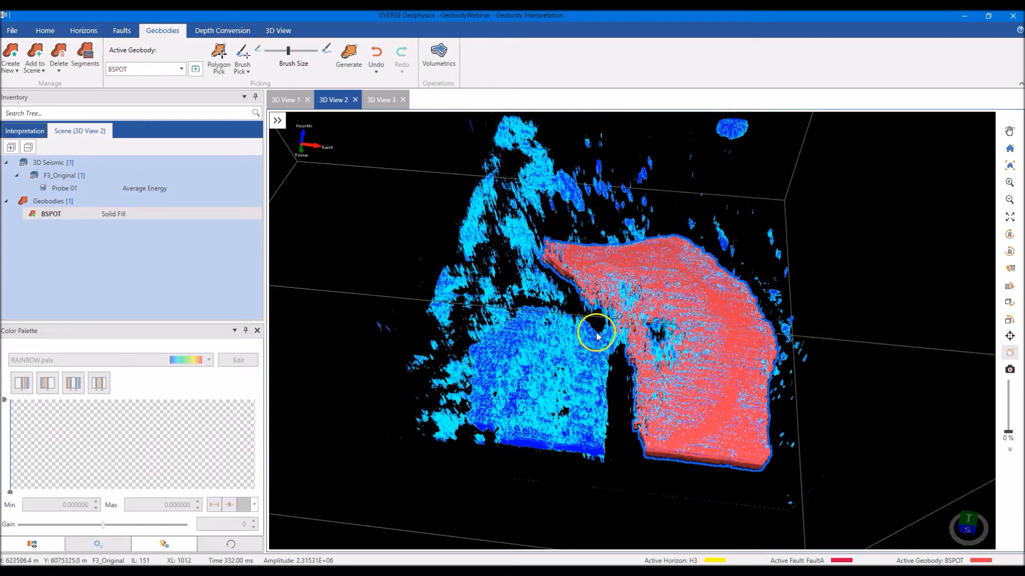
pyautogui.moveTo(617, 366); pyautogui.dragTo(620, 370)
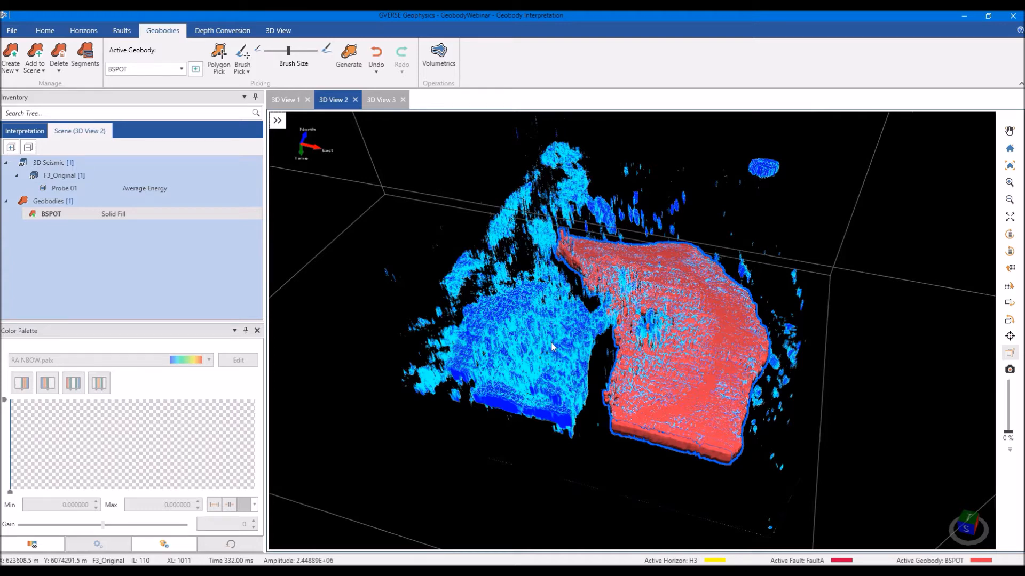
# Regenerate BSPOT by tracking Average Energy with the Pick Range minimum set to about 24,568,530, and look at its extent.
pyautogui.click(347, 57)
pyautogui.moveTo(384, 287); pyautogui.dragTo(461, 292)
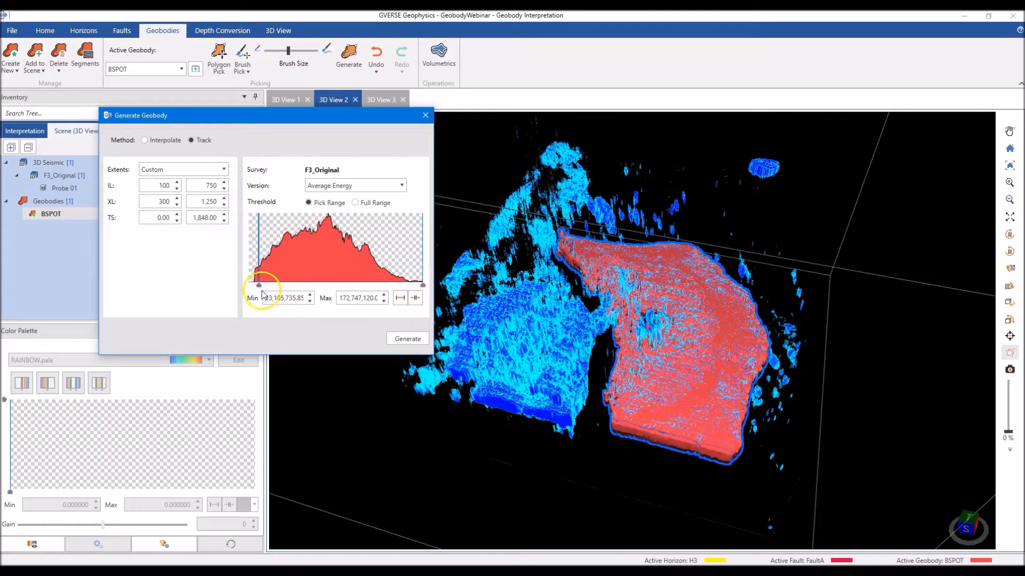
pyautogui.moveTo(259, 286); pyautogui.dragTo(271, 286)
pyautogui.click(407, 339)
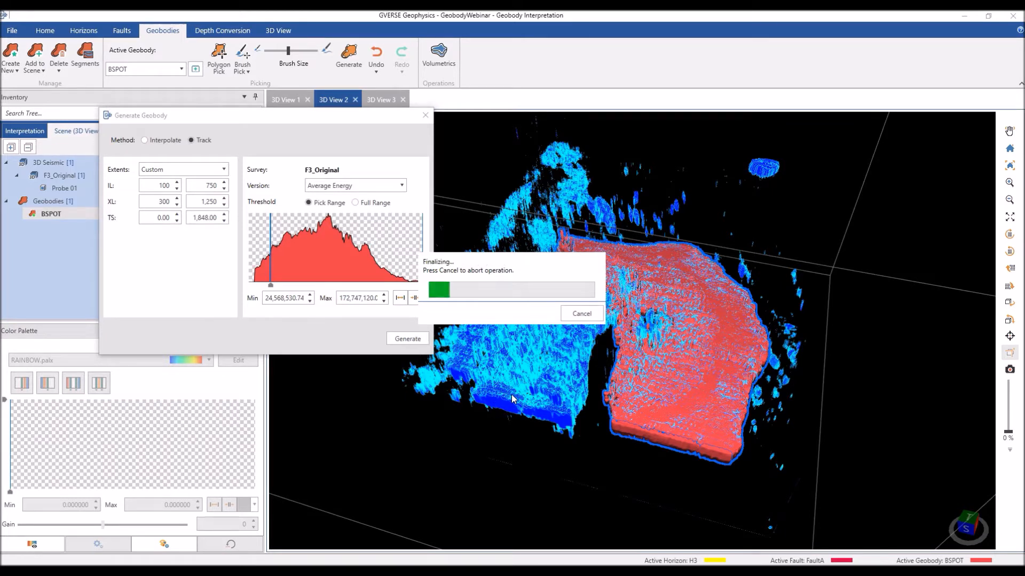
pyautogui.moveTo(506, 381); pyautogui.dragTo(533, 387, button='middle')
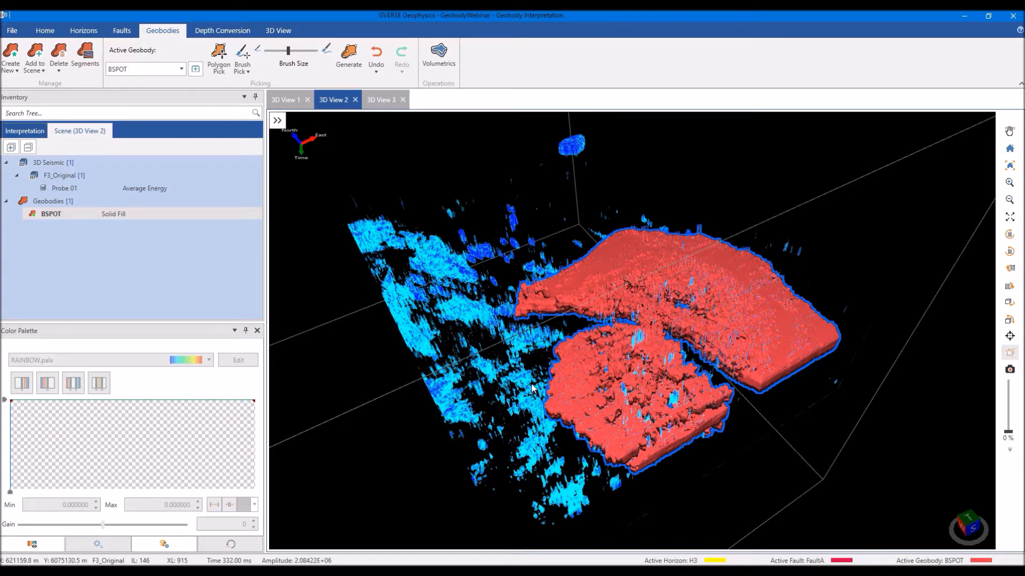
# In 3D View 3, create a yellow geobody named CHANNEL, added to the active scene and set as active.
pyautogui.click(379, 102)
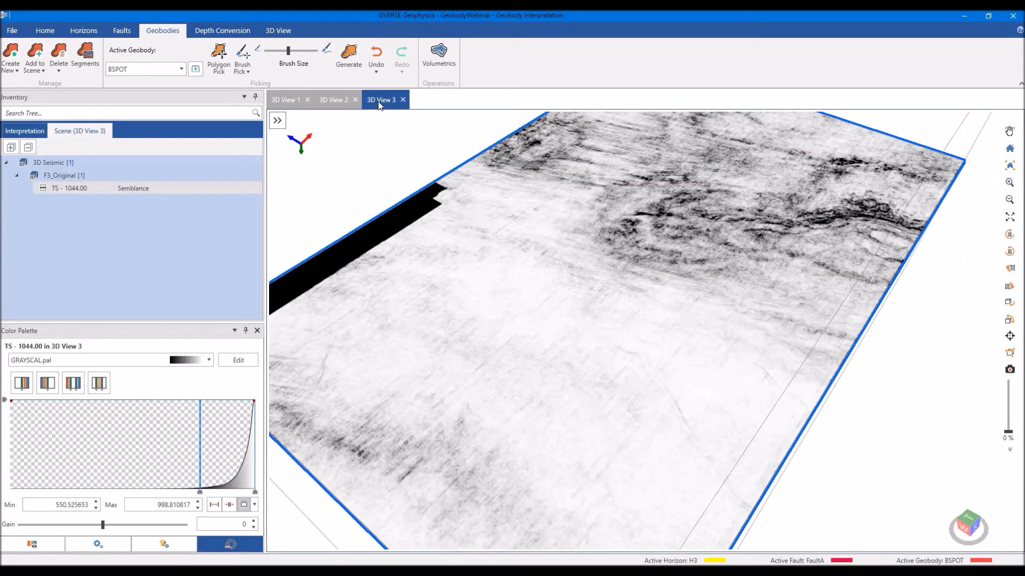
pyautogui.moveTo(566, 393); pyautogui.dragTo(643, 438)
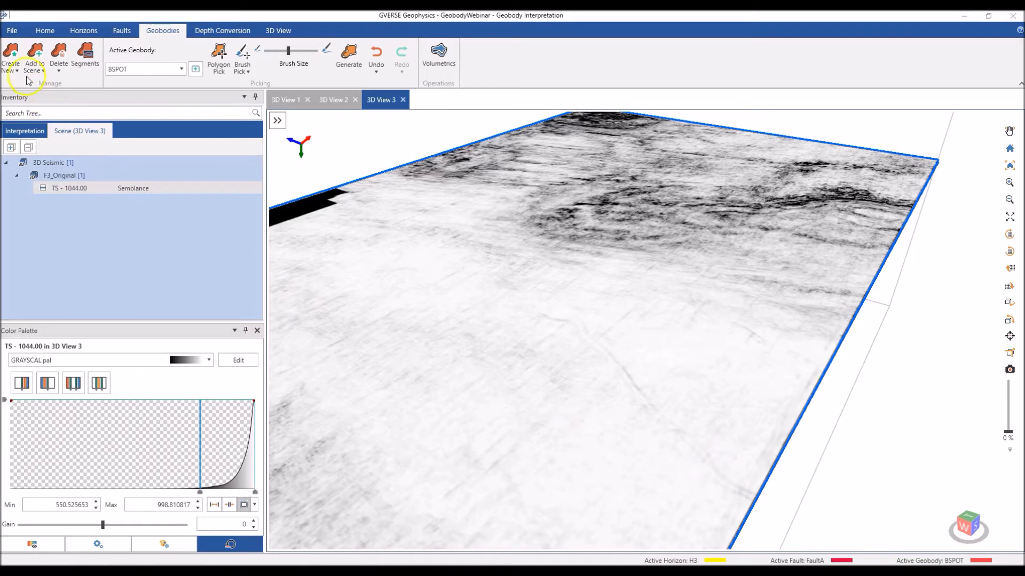
pyautogui.click(10, 54)
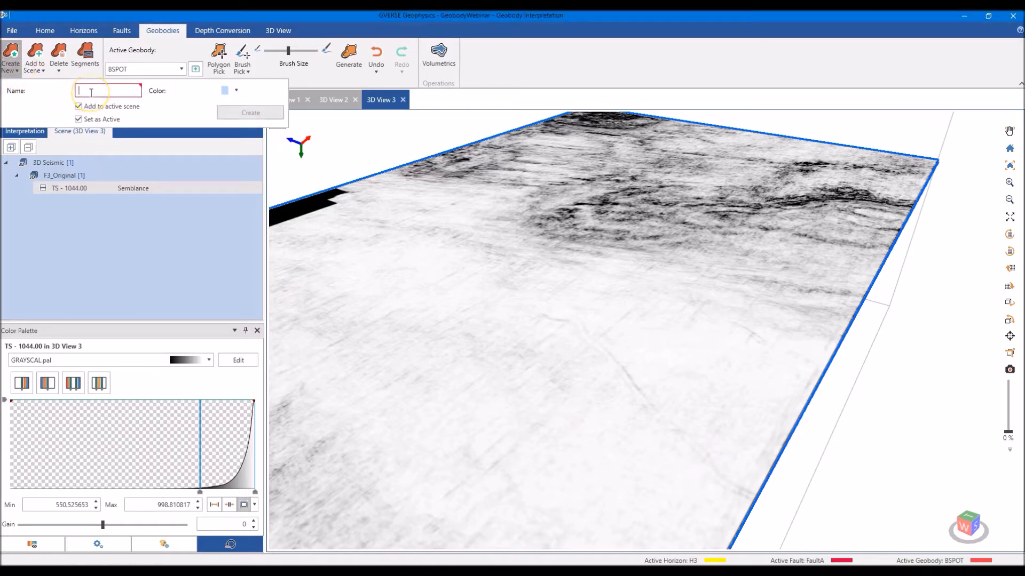
pyautogui.click(236, 92)
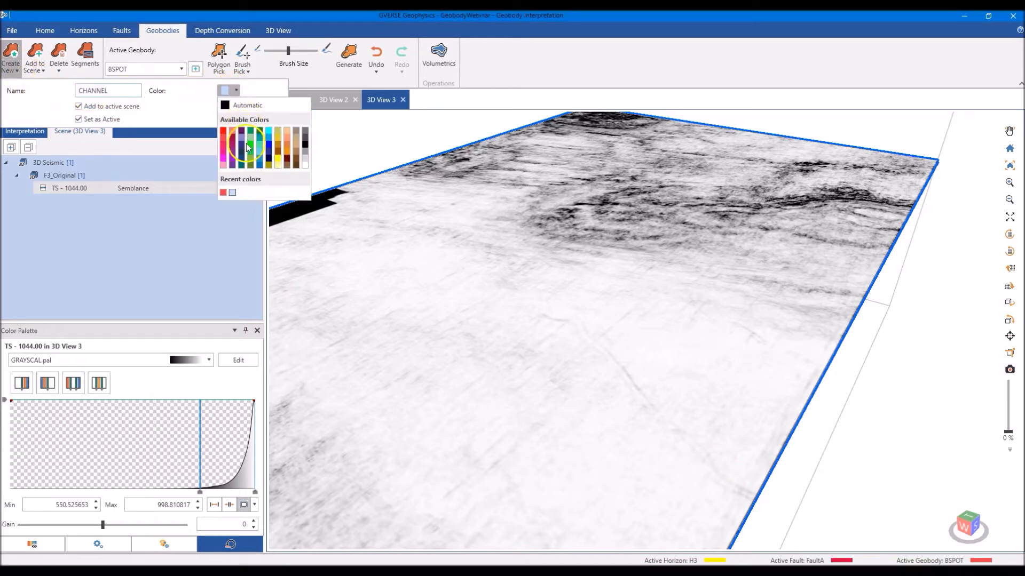
pyautogui.click(278, 162)
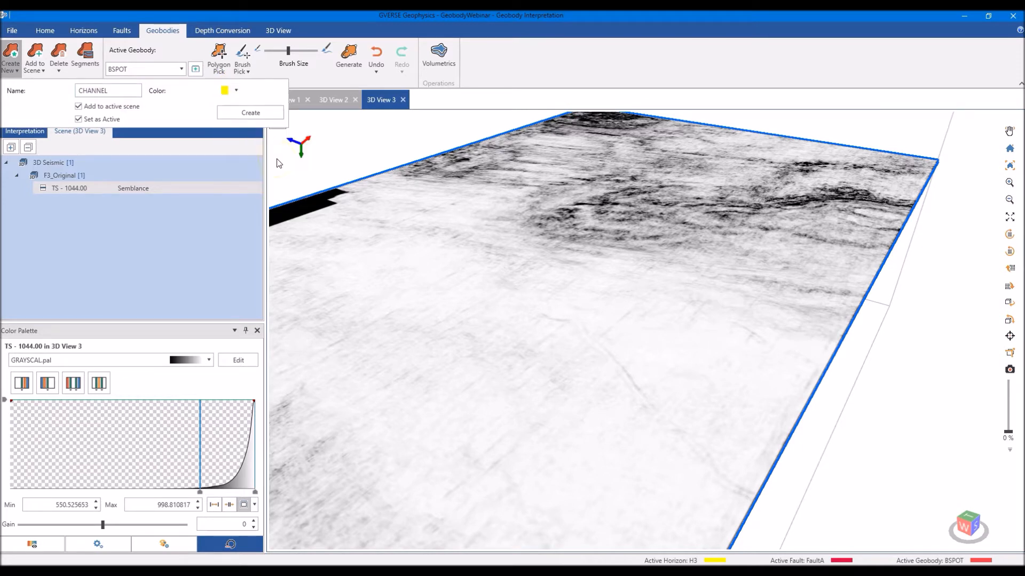
pyautogui.click(246, 110)
pyautogui.click(173, 71)
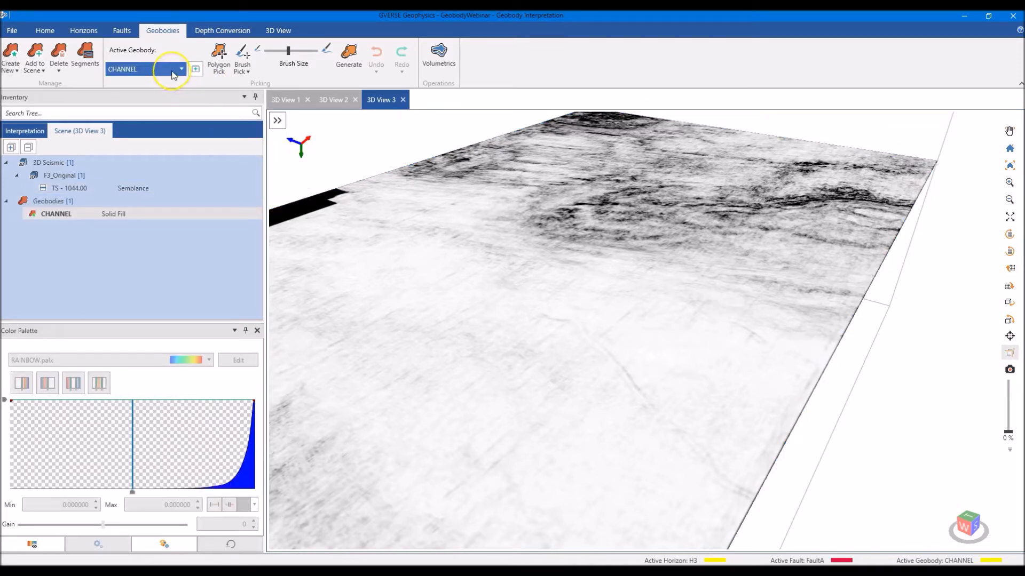
pyautogui.click(169, 95)
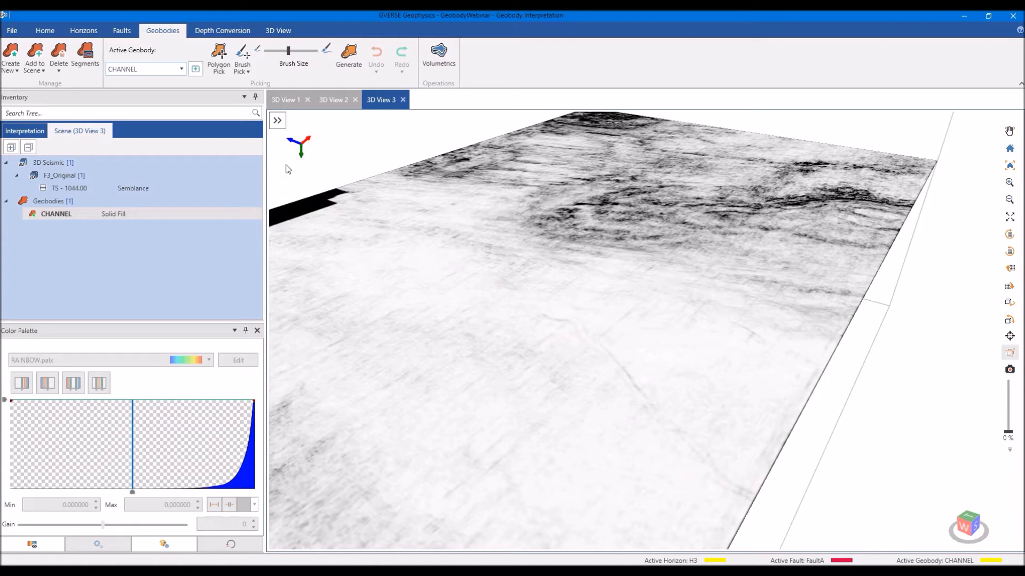
# Brush-pick the two channel traces into CHANNEL on the Semblance timeslice 1044.
pyautogui.click(242, 51)
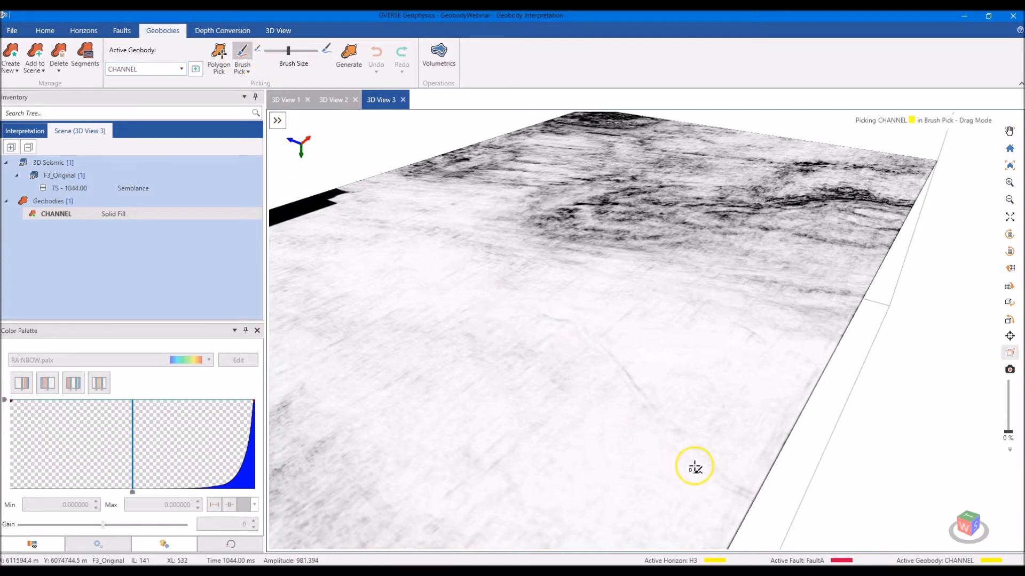
pyautogui.moveTo(752, 500)
pyautogui.mouseDown()
pyautogui.moveTo(709, 473)
pyautogui.moveTo(579, 327)
pyautogui.moveTo(534, 296)
pyautogui.mouseUp()
pyautogui.moveTo(816, 369); pyautogui.dragTo(683, 297)
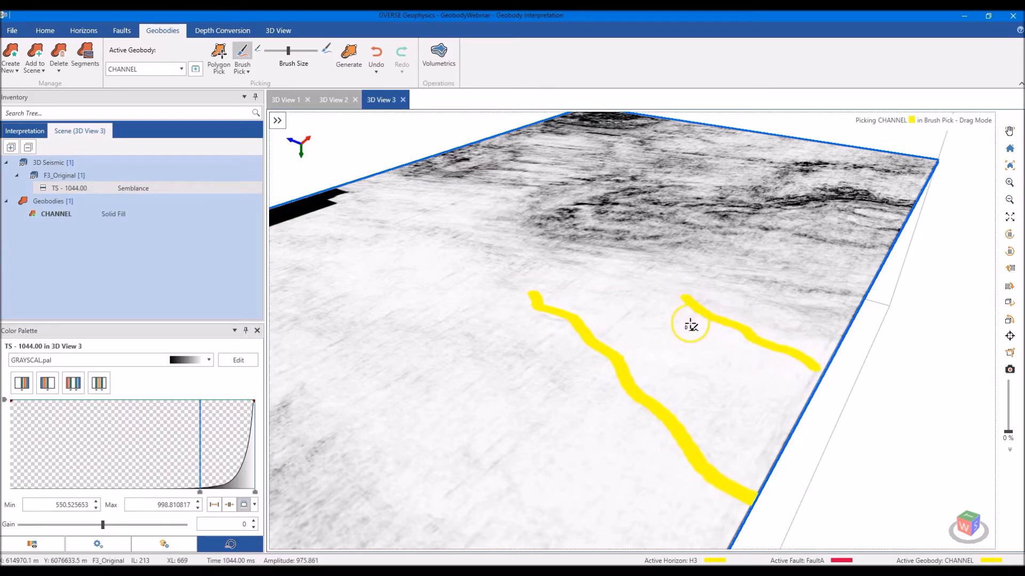
# Brush-pick both channels on timeslice 1028, using a smaller brush size for the second, narrower one.
pyautogui.press('Up')
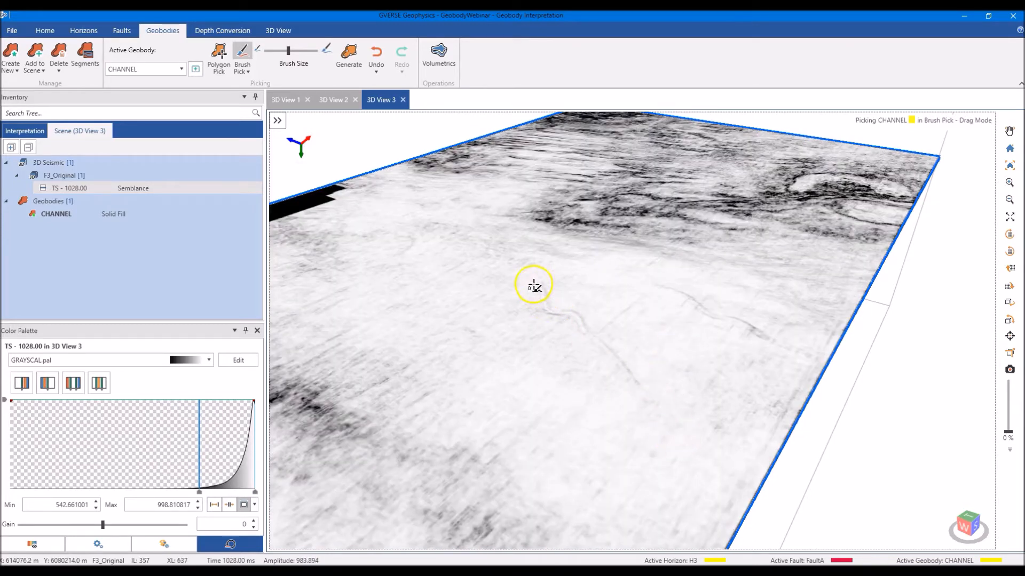
pyautogui.moveTo(538, 277)
pyautogui.mouseDown()
pyautogui.moveTo(549, 309)
pyautogui.moveTo(586, 327)
pyautogui.moveTo(711, 458)
pyautogui.mouseUp()
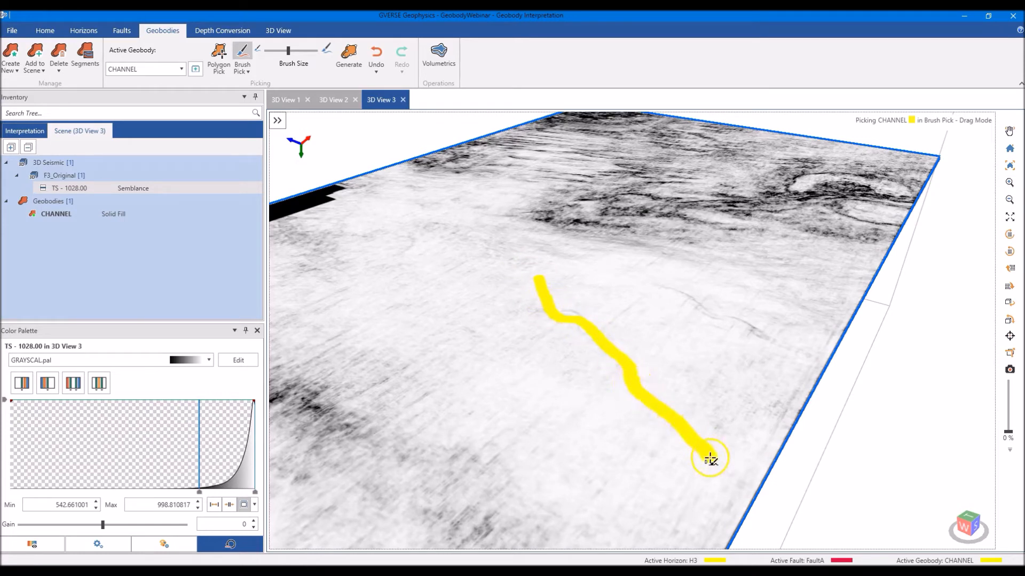
pyautogui.moveTo(288, 53); pyautogui.dragTo(277, 50)
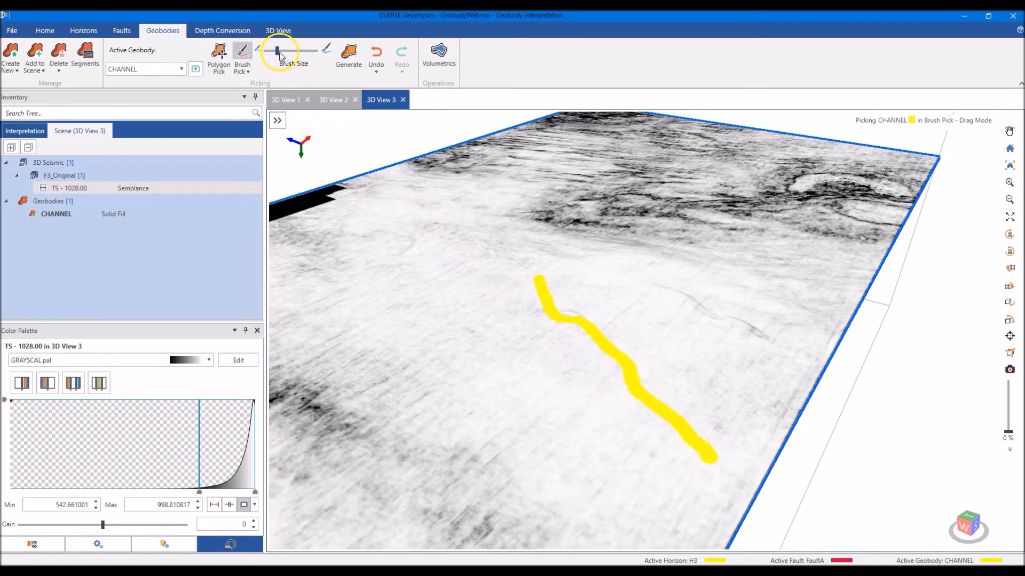
pyautogui.moveTo(653, 282); pyautogui.dragTo(777, 353)
# Brush-pick the main channel and the branching second channel on timeslice 1012.
pyautogui.press('Up')
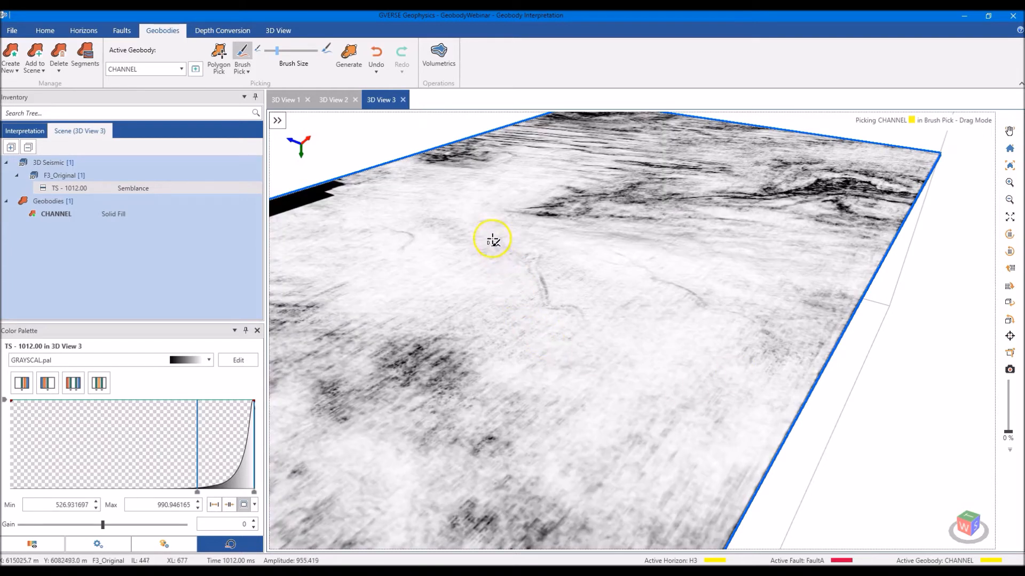
pyautogui.moveTo(487, 238); pyautogui.dragTo(511, 255)
pyautogui.moveTo(553, 302); pyautogui.dragTo(602, 341)
pyautogui.moveTo(581, 250); pyautogui.dragTo(758, 321)
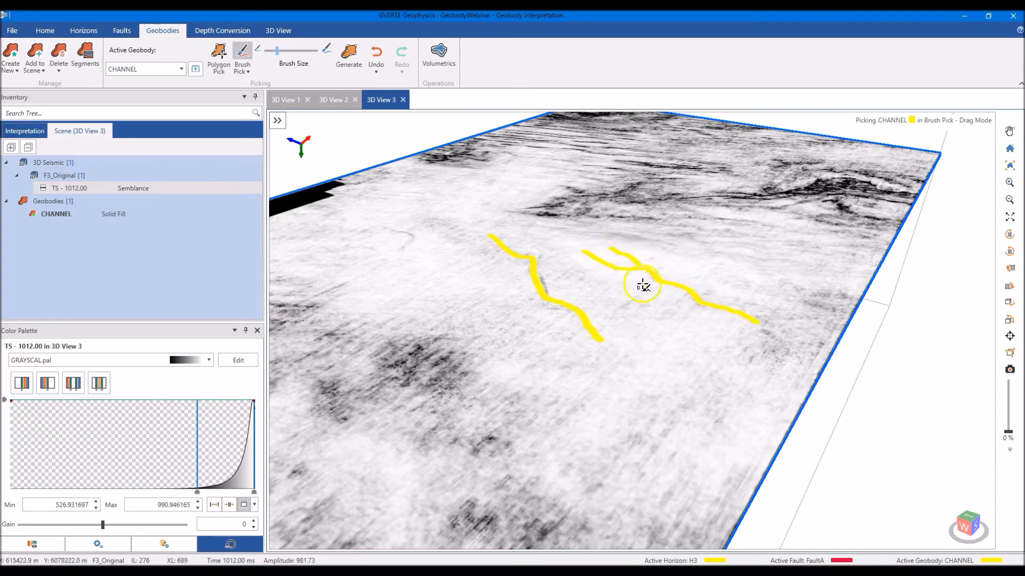
# Brush-pick both channels on timeslice 996, including the short branch joining the second channel.
pyautogui.press('Up')
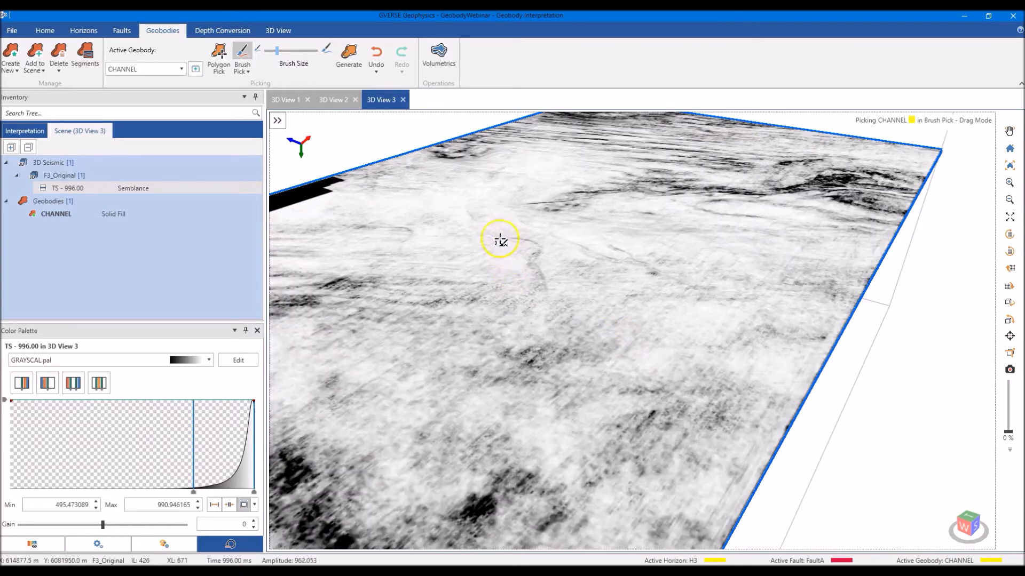
pyautogui.moveTo(552, 233); pyautogui.dragTo(615, 262)
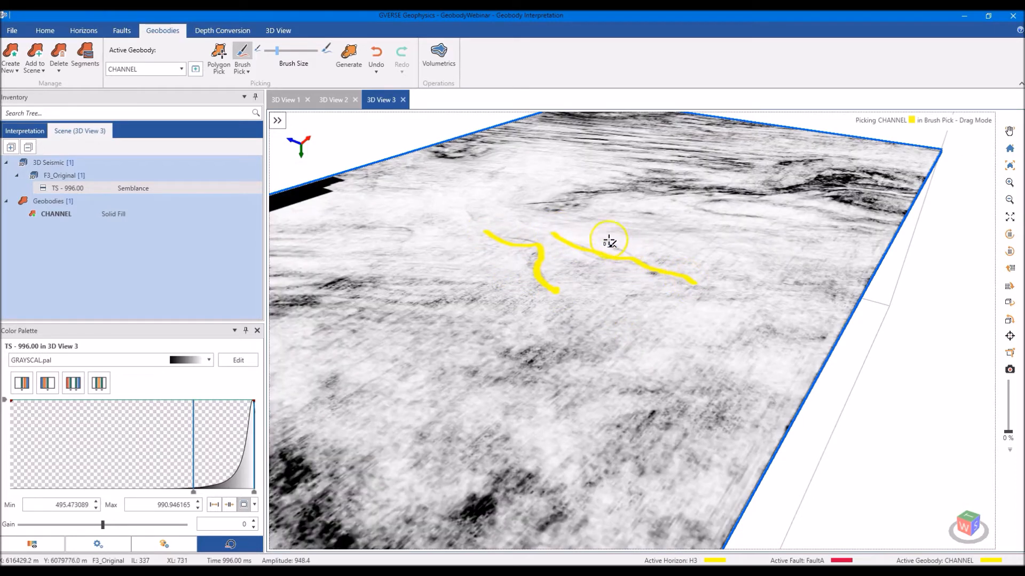
pyautogui.moveTo(588, 229); pyautogui.dragTo(628, 260)
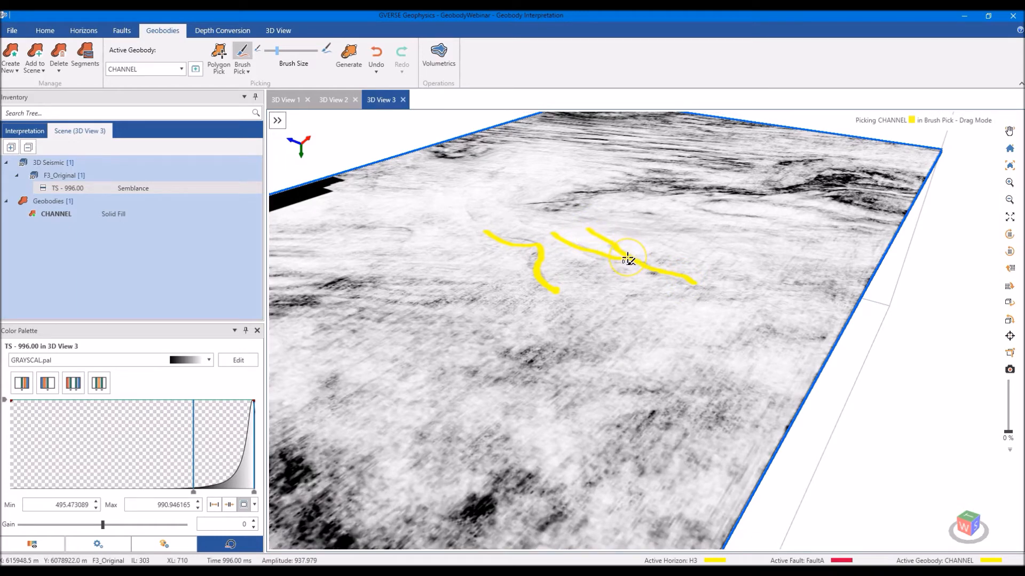
# Generate the CHANNEL geobody with the Interpolate method from Timeslice picks on Semblance, keeping the 3D Survey extents.
pyautogui.click(355, 59)
pyautogui.moveTo(308, 52); pyautogui.dragTo(645, 158)
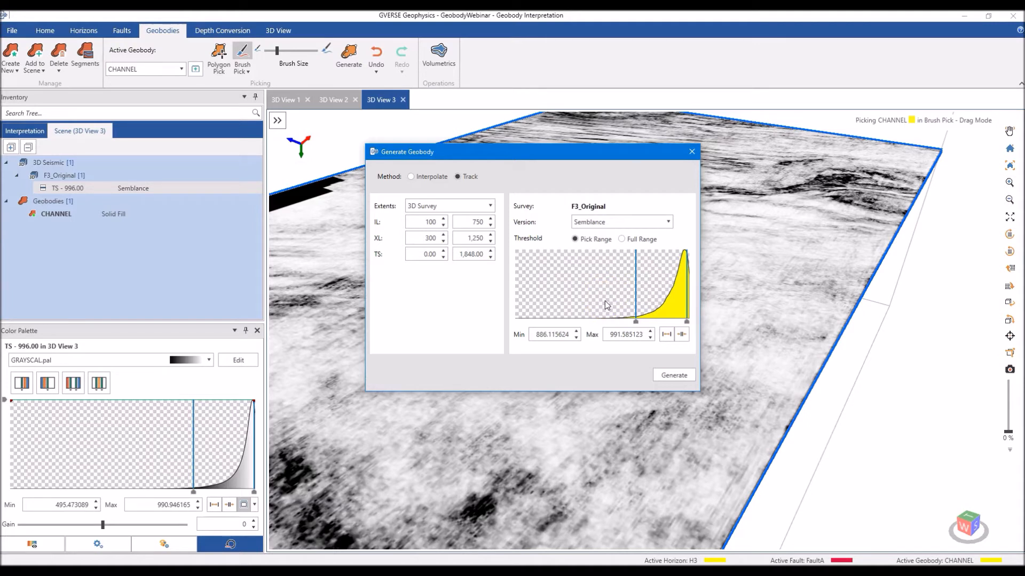
pyautogui.click(430, 178)
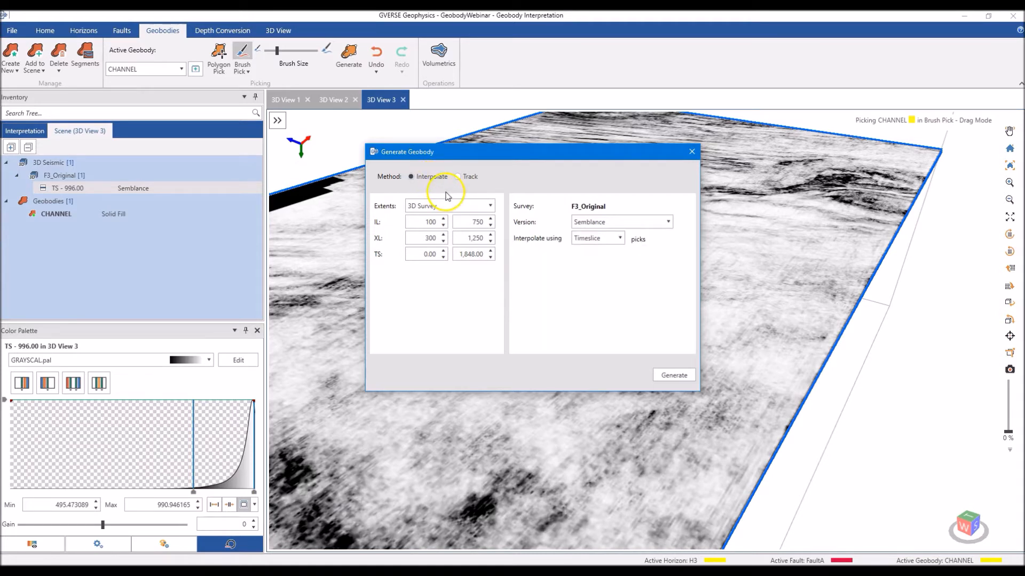
pyautogui.click(671, 376)
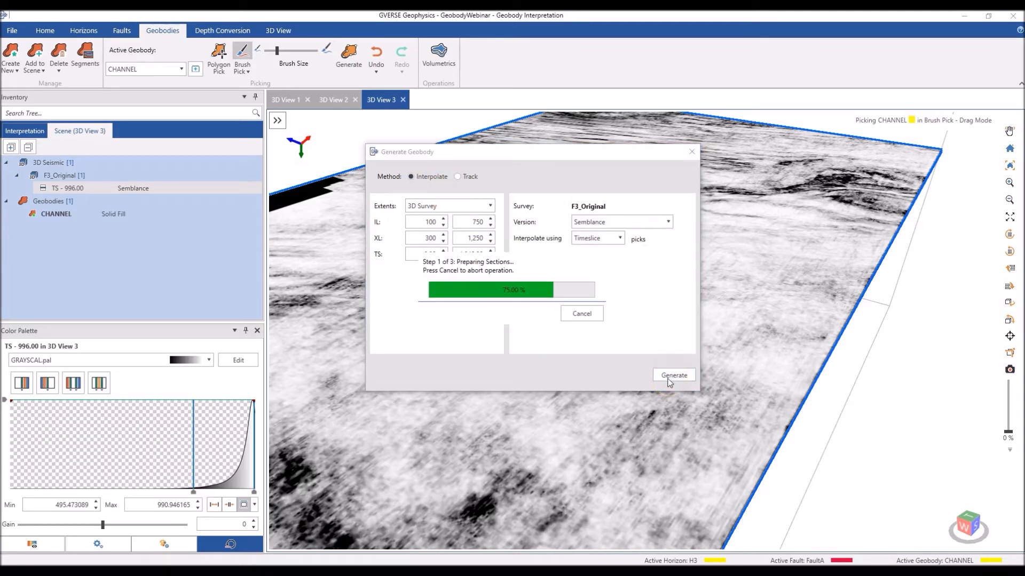
# Hide timeslice 996 in 3D View 3 and inspect the CHANNEL geobody on its own.
pyautogui.moveTo(660, 424); pyautogui.dragTo(543, 347)
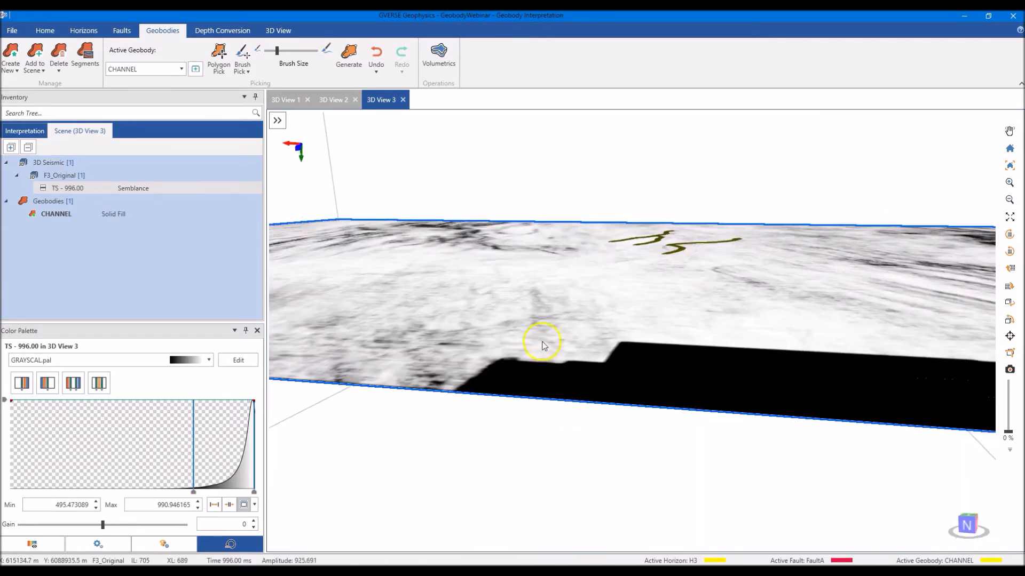
pyautogui.rightClick(545, 328)
pyautogui.click(586, 393)
pyautogui.moveTo(586, 393); pyautogui.dragTo(676, 341)
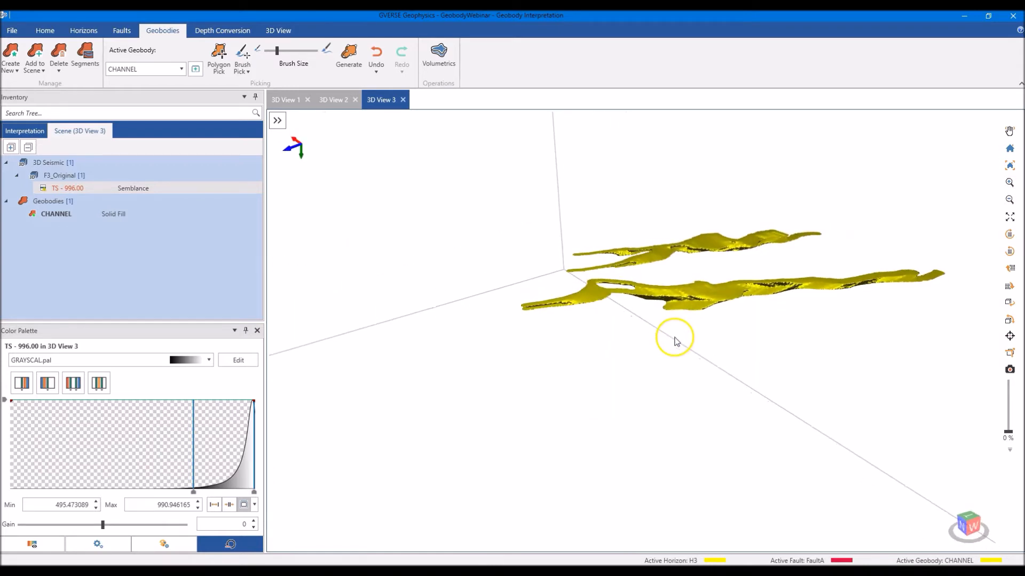
# Hide inline 121 in 3D View 1 and view the BSPOT geobody on its own from above.
pyautogui.press('alt')
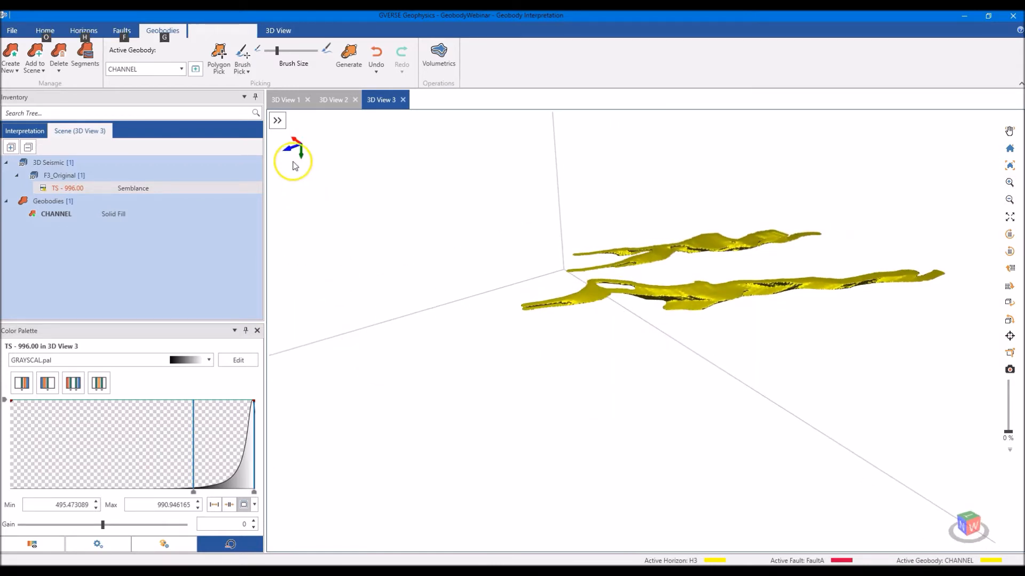
pyautogui.click(286, 101)
pyautogui.moveTo(571, 404); pyautogui.dragTo(711, 292)
pyautogui.rightClick(711, 292)
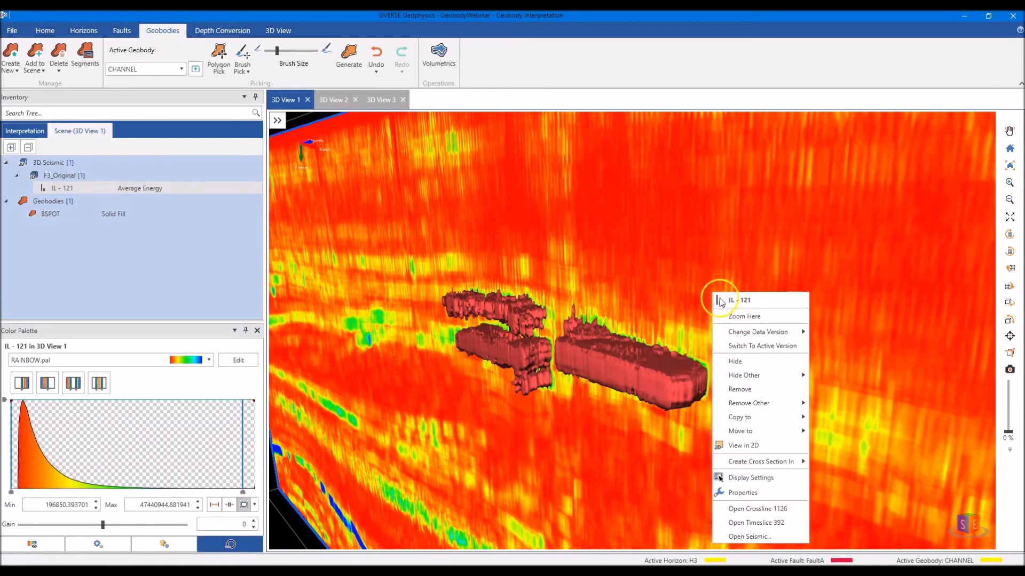
pyautogui.click(726, 360)
pyautogui.moveTo(708, 380); pyautogui.dragTo(745, 398)
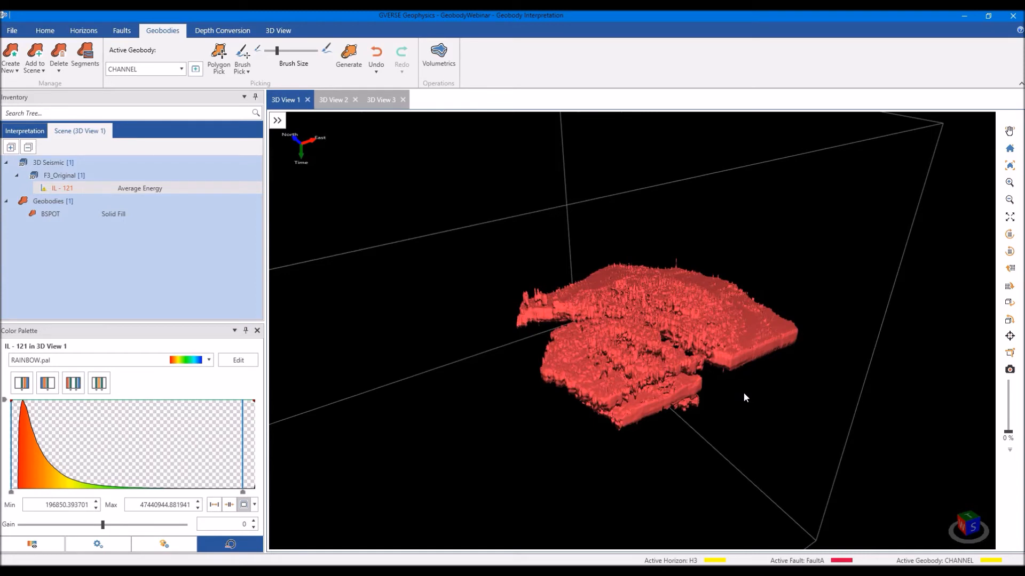
# Change the BSPOT geobody's display from Solid Fill to Seismic, using the Average Energy version.
pyautogui.click(659, 360)
pyautogui.moveTo(659, 360); pyautogui.dragTo(649, 362)
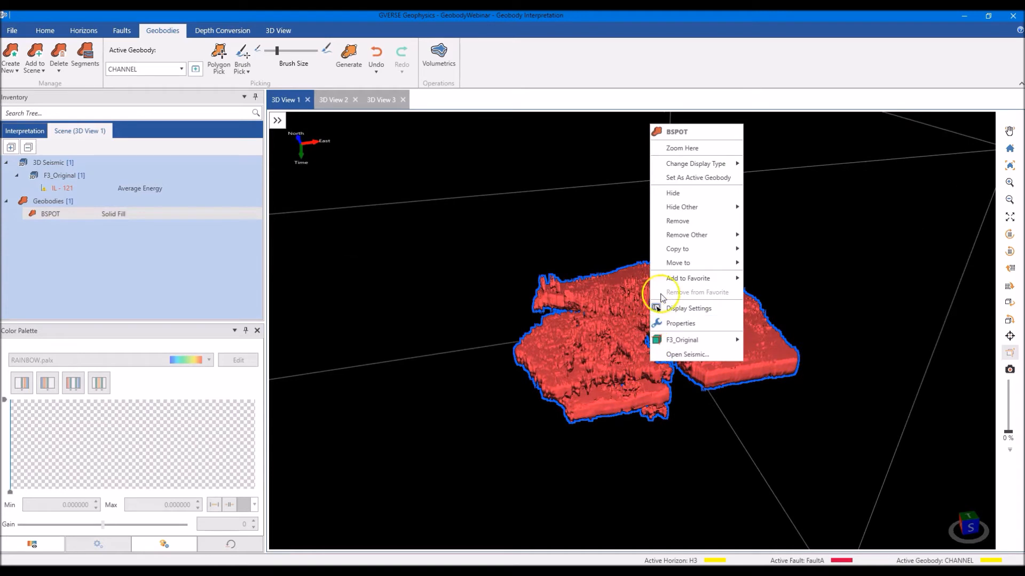
pyautogui.click(688, 308)
pyautogui.click(944, 159)
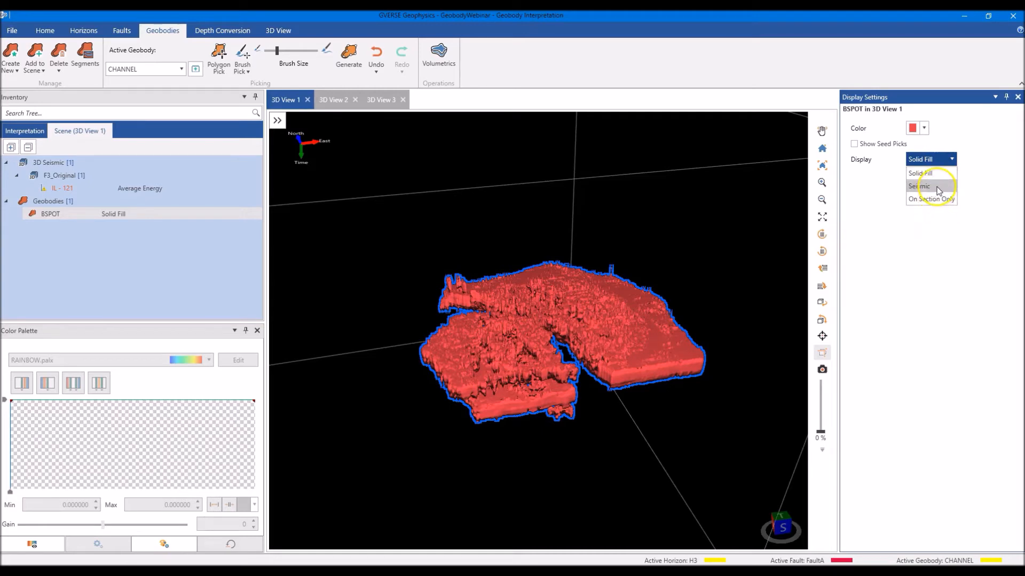
pyautogui.click(919, 186)
pyautogui.click(954, 262)
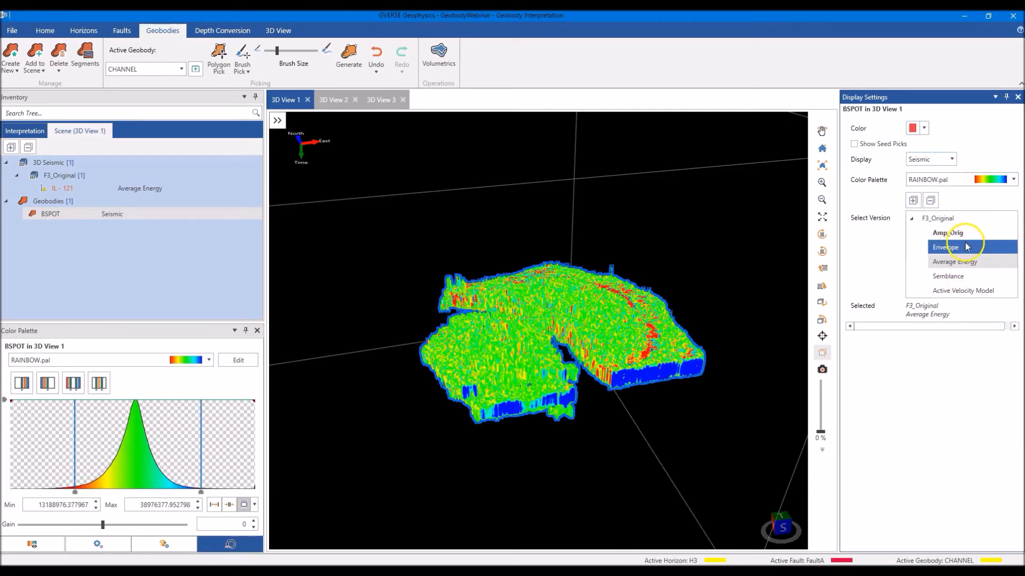
# Switch the BSPOT geobody's seismic display version to Amp_Orig and view the body from the side.
pyautogui.moveTo(676, 385)
pyautogui.mouseDown()
pyautogui.moveTo(697, 395)
pyautogui.moveTo(679, 391)
pyautogui.mouseUp()
pyautogui.click(941, 233)
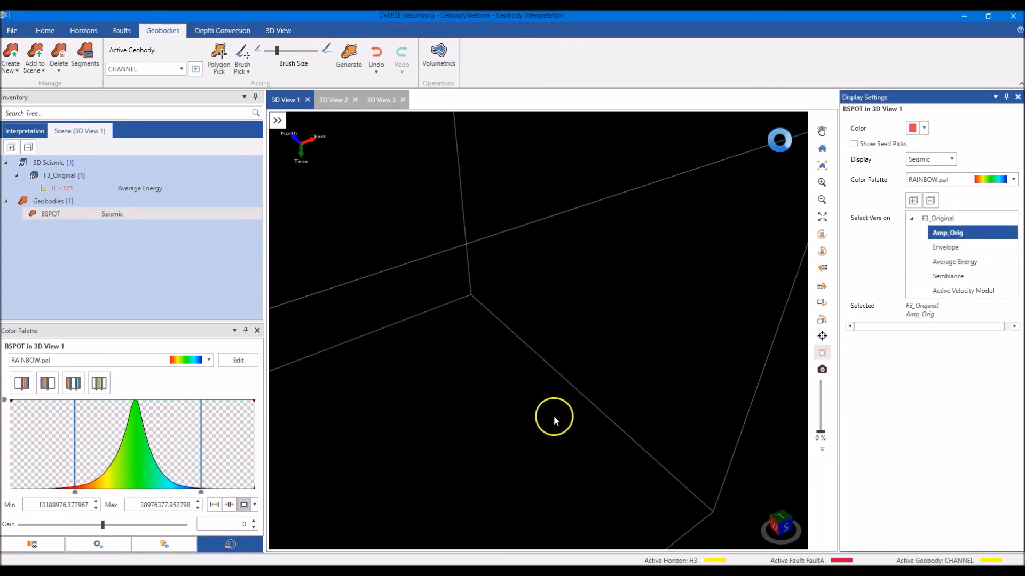
pyautogui.moveTo(621, 390); pyautogui.dragTo(457, 383)
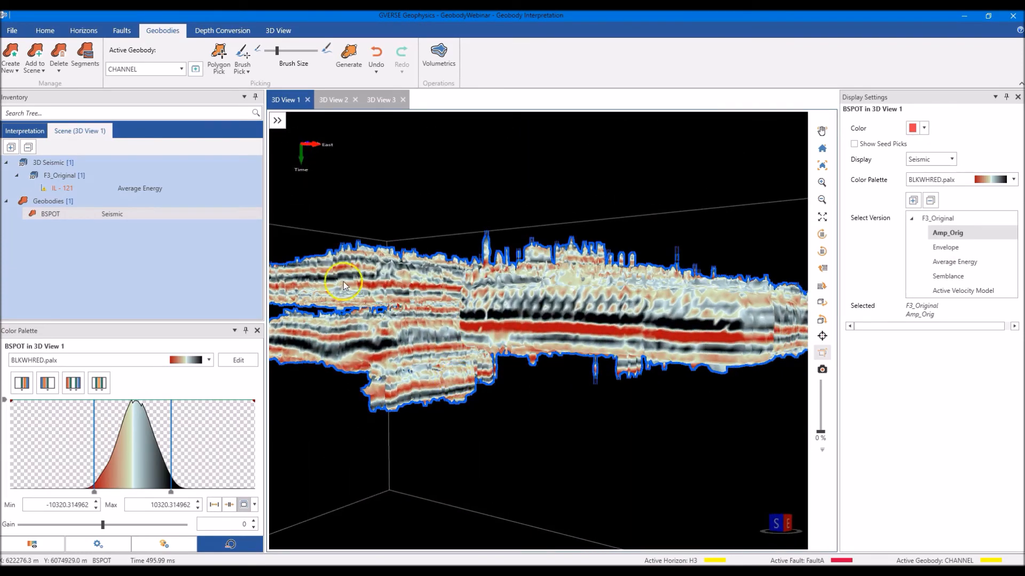
# Show inline 121 again in 3D View 1 together with the BSPOT geobody.
pyautogui.click(234, 190)
pyautogui.click(223, 189)
pyautogui.moveTo(661, 355); pyautogui.dragTo(634, 380)
pyautogui.scroll(-4, 652, 373)
# Change the BSPOT geobody's display mode to On Section Only.
pyautogui.click(926, 158)
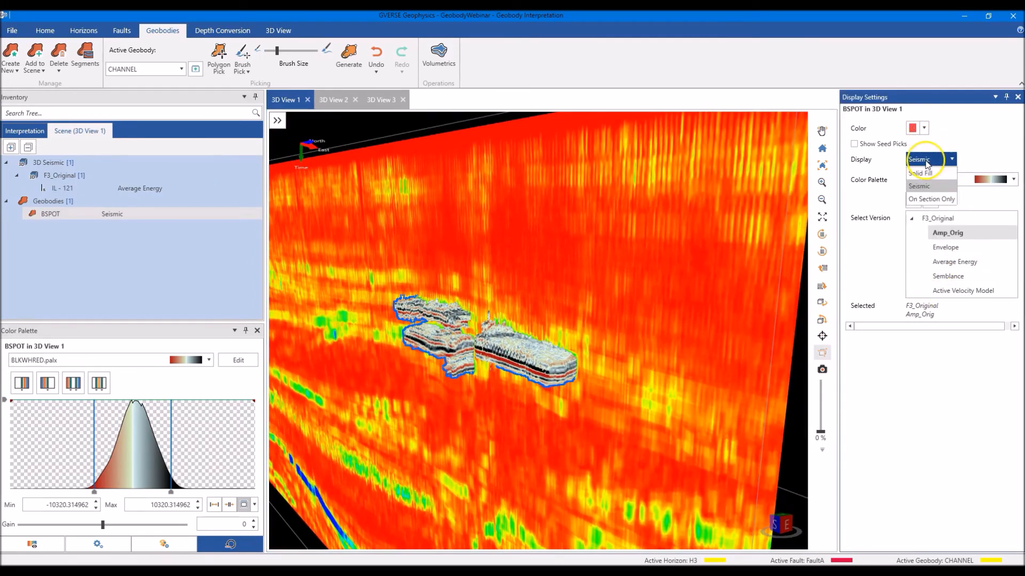
pyautogui.click(935, 200)
pyautogui.moveTo(525, 368)
pyautogui.mouseDown()
pyautogui.moveTo(543, 364)
pyautogui.moveTo(526, 367)
pyautogui.mouseUp()
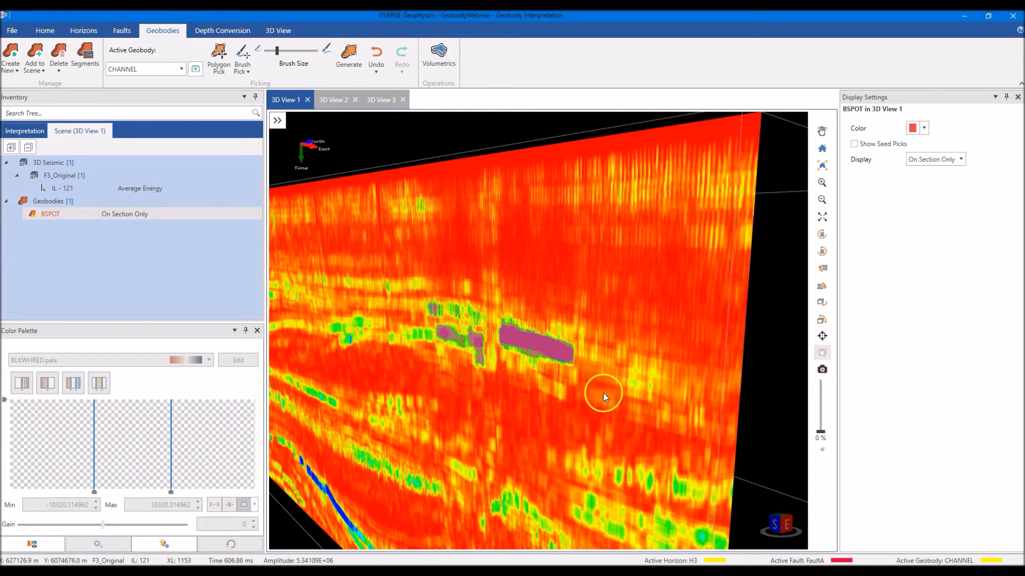
# Move the inline section to inline 161 to see where BSPOT intersects it.
pyautogui.click(656, 380)
pyautogui.moveTo(668, 378); pyautogui.dragTo(667, 377)
pyautogui.moveTo(638, 389); pyautogui.dragTo(577, 346, button='middle')
# Open timeslice 516 from inline 161 and view BSPOT's intersection with both sections.
pyautogui.rightClick(578, 347)
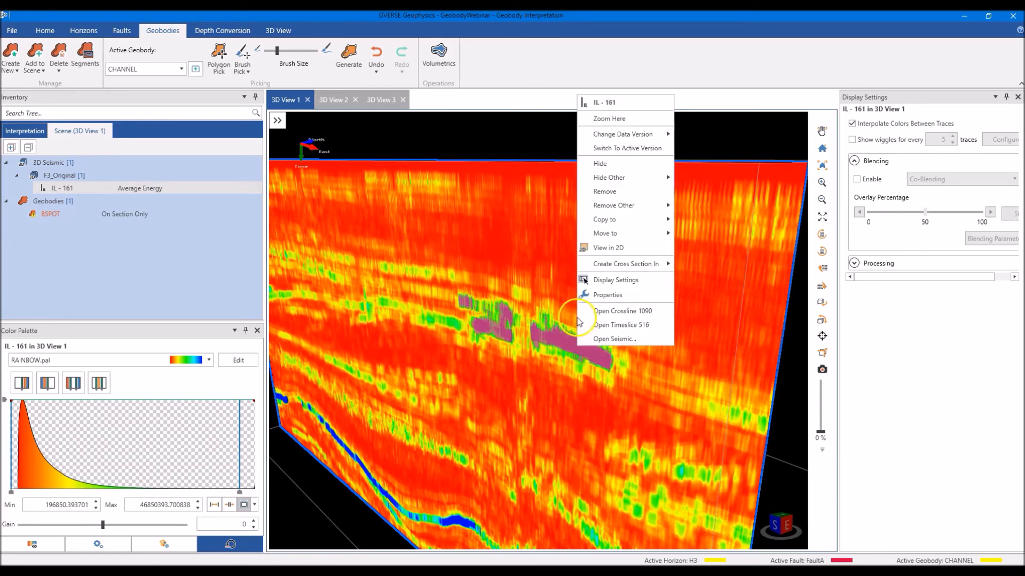
pyautogui.click(613, 325)
pyautogui.moveTo(568, 341); pyautogui.dragTo(600, 319, button='middle')
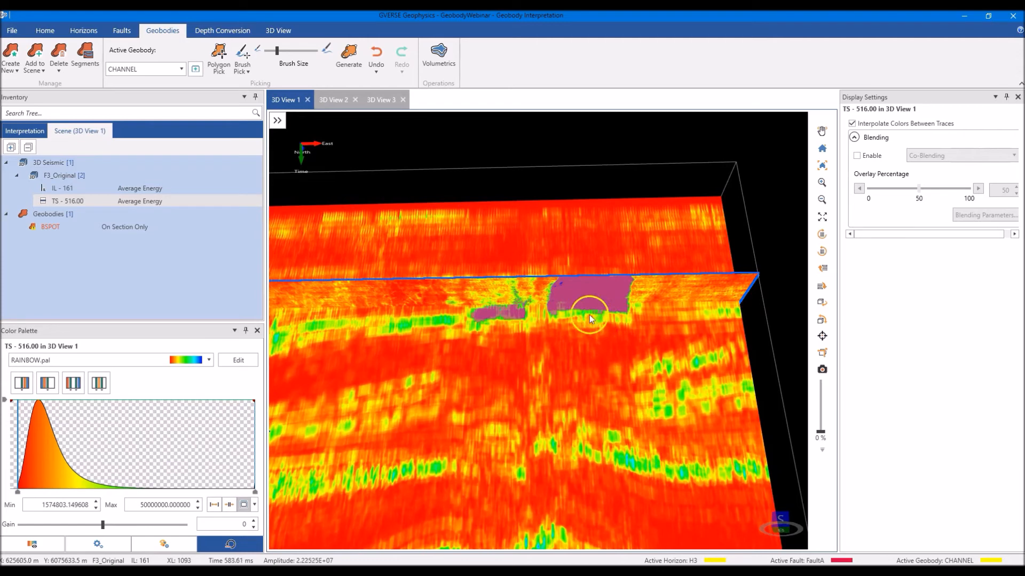
# Calculate the BSPOT geobody's volume in Geobody Volumetrics using a constant velocity of 2500 m/s.
pyautogui.click(446, 67)
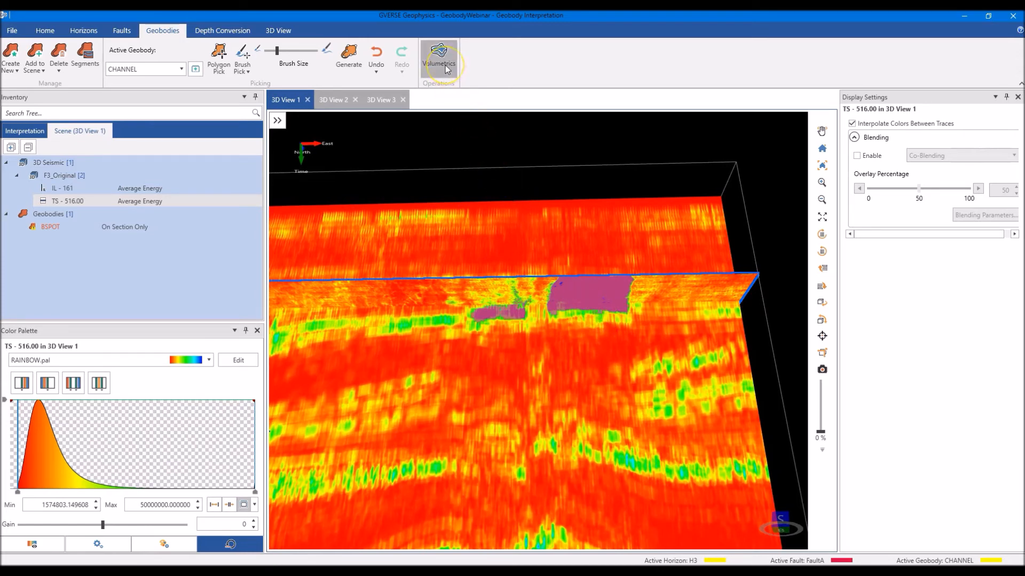
pyautogui.click(297, 130)
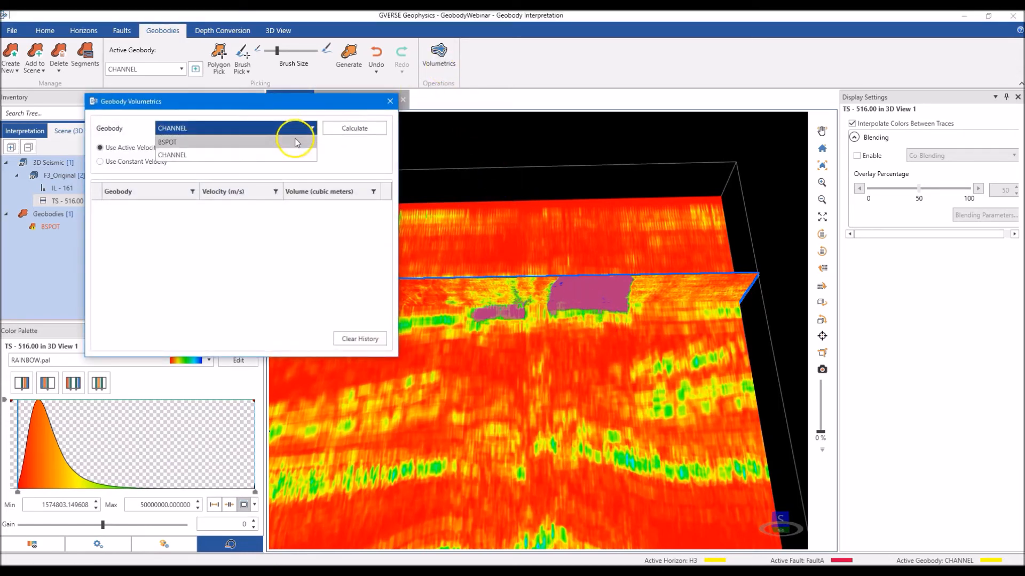
pyautogui.click(297, 141)
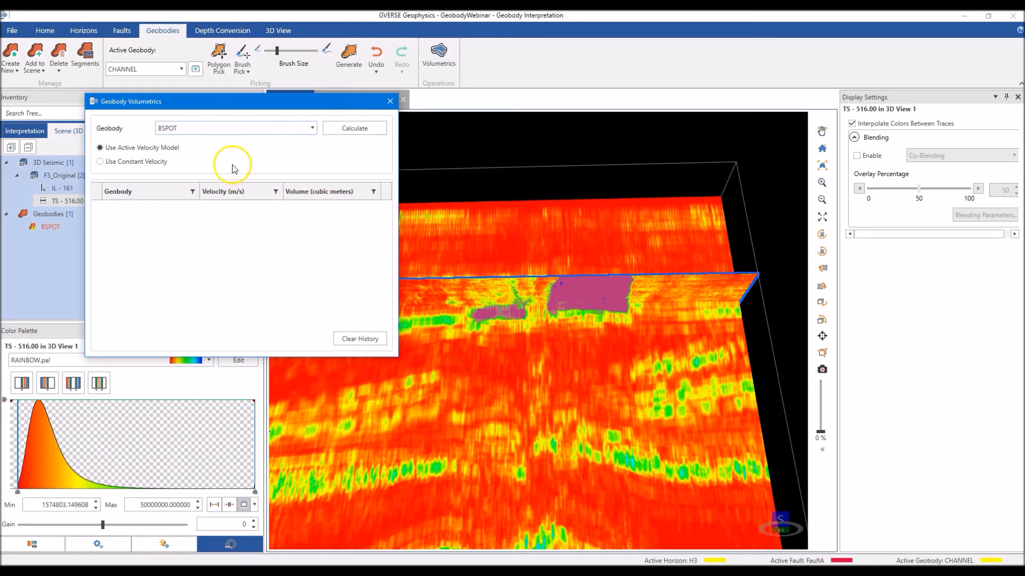
pyautogui.click(184, 163)
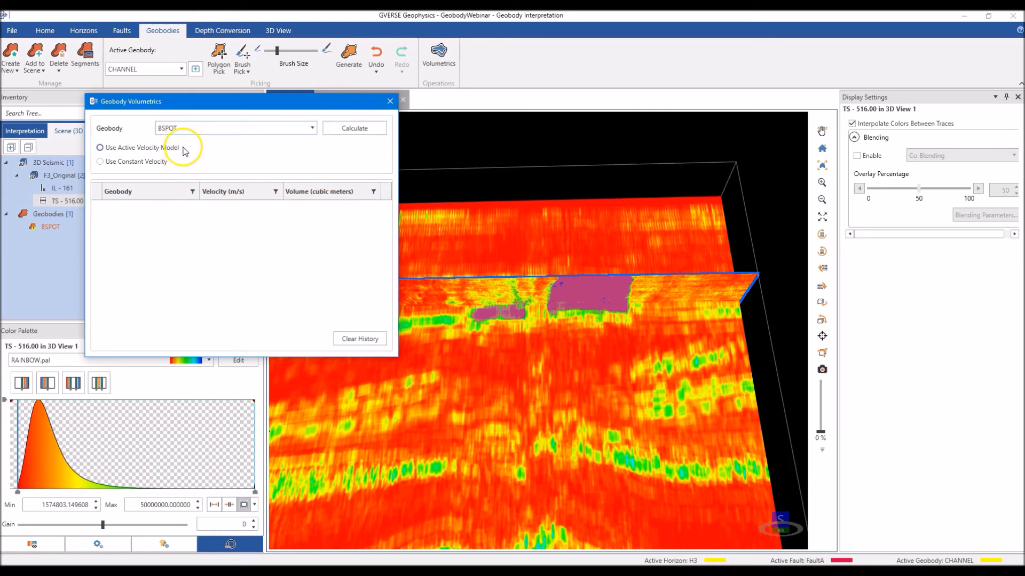
pyautogui.click(187, 151)
pyautogui.click(155, 165)
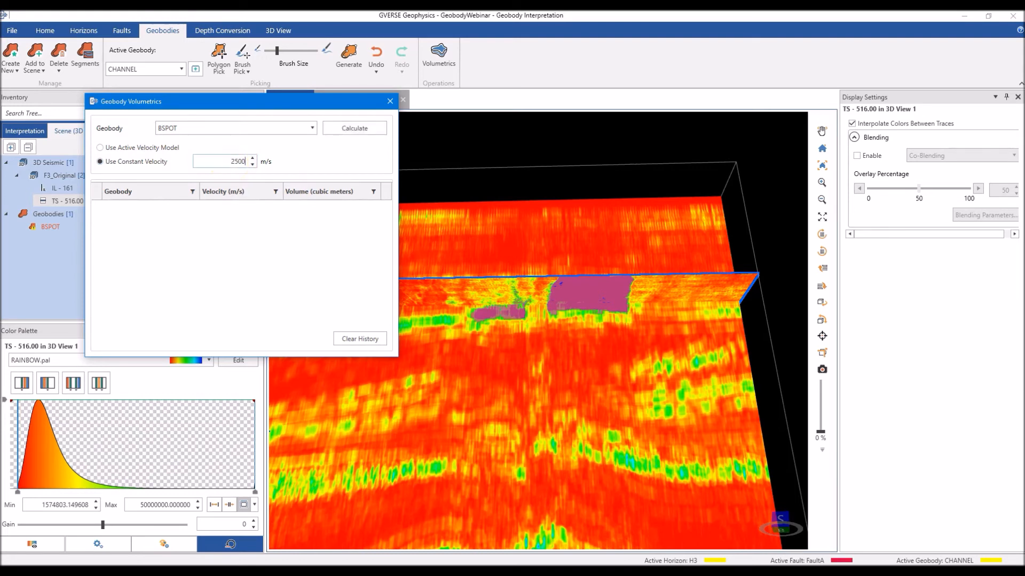
pyautogui.click(344, 129)
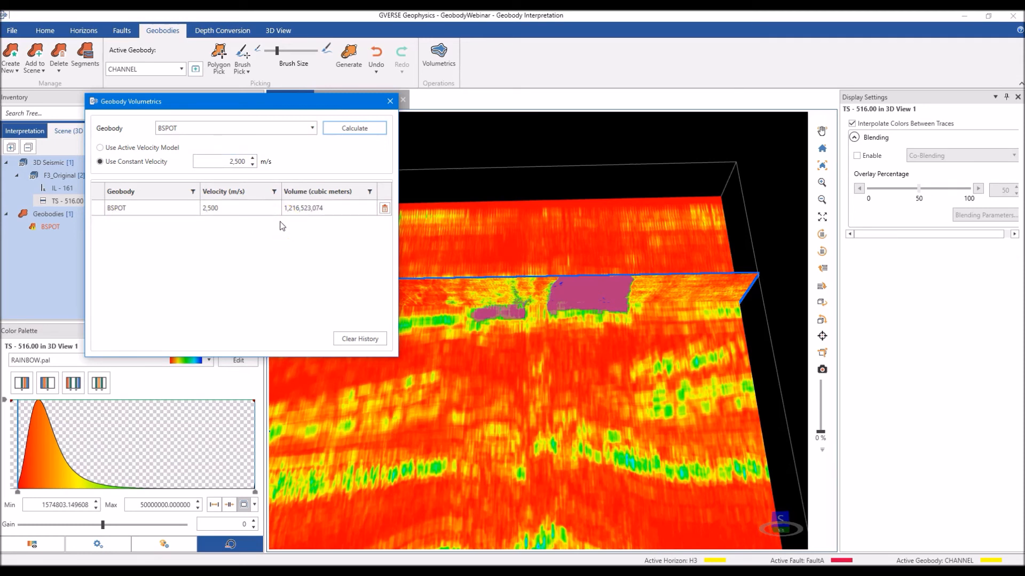
# Recalculate the BSPOT geobody's volume with a constant velocity of 3000 m/s.
pyautogui.click(203, 163)
pyautogui.write('3000')
pyautogui.click(367, 129)
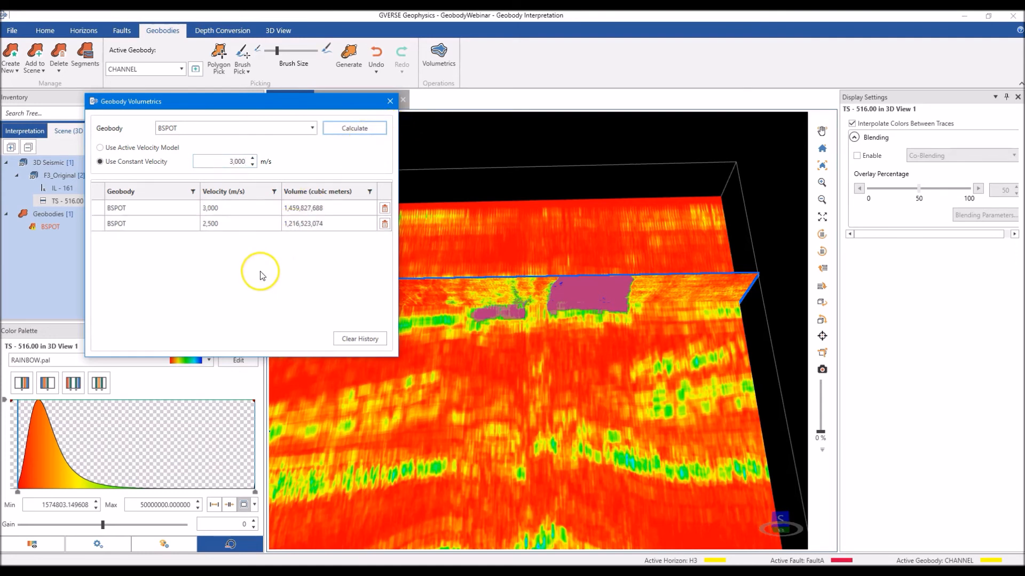
# Review the active and constant velocity options, and reopen Geobody Volumetrics to check the stored calculation history before closing it.
pyautogui.click(160, 147)
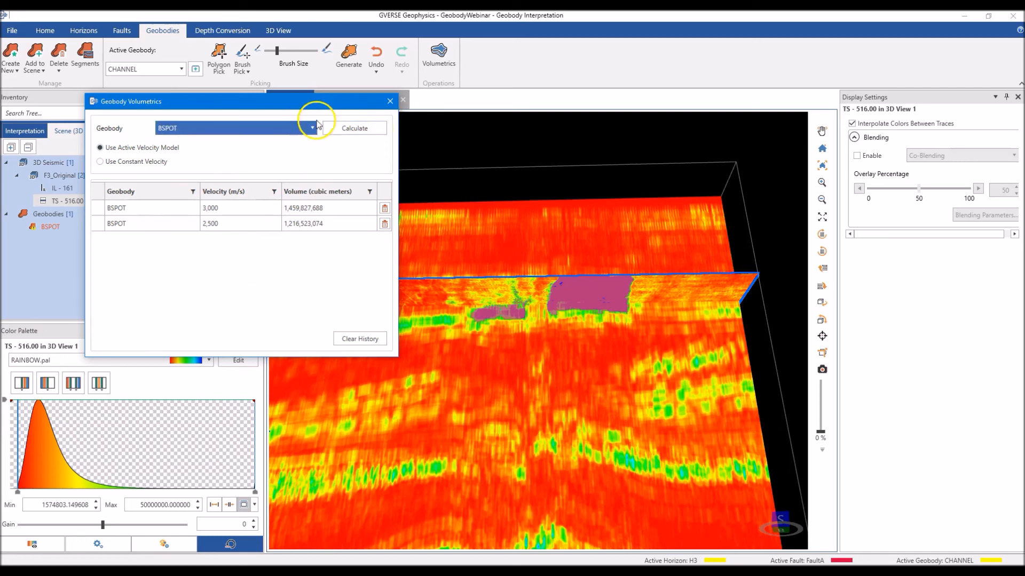
pyautogui.click(149, 162)
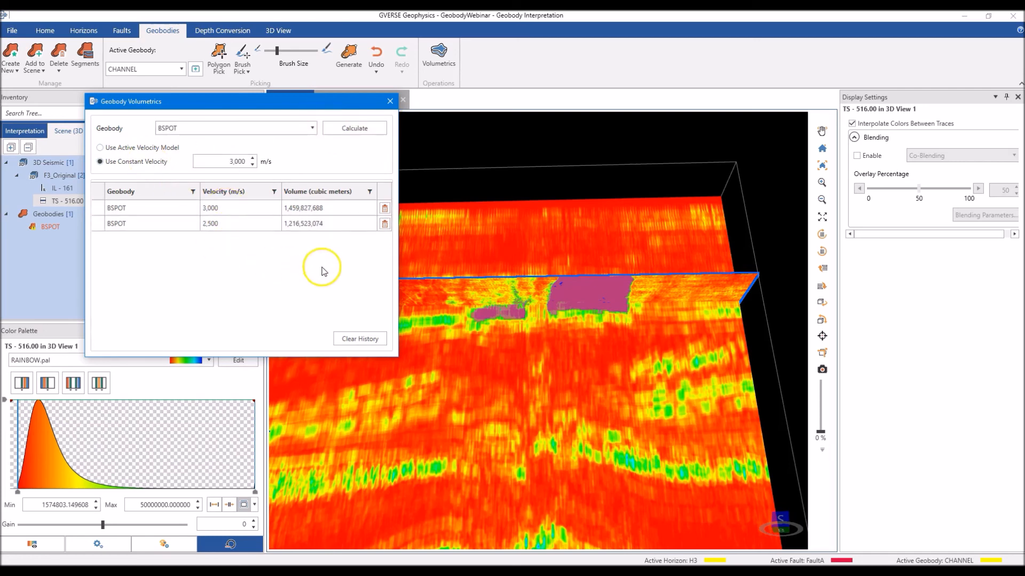
pyautogui.click(390, 102)
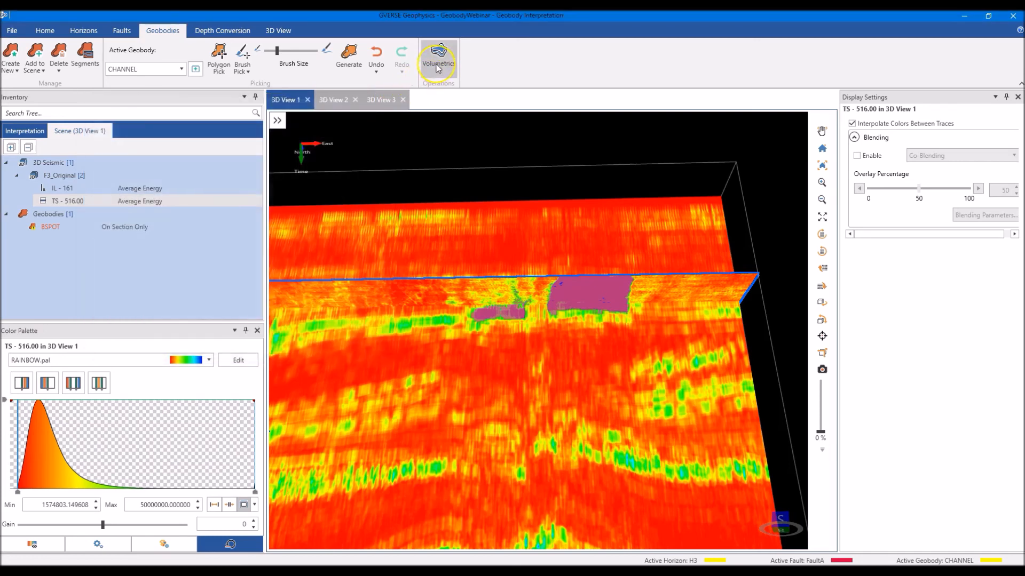
pyautogui.click(438, 68)
pyautogui.moveTo(341, 121); pyautogui.dragTo(255, 119)
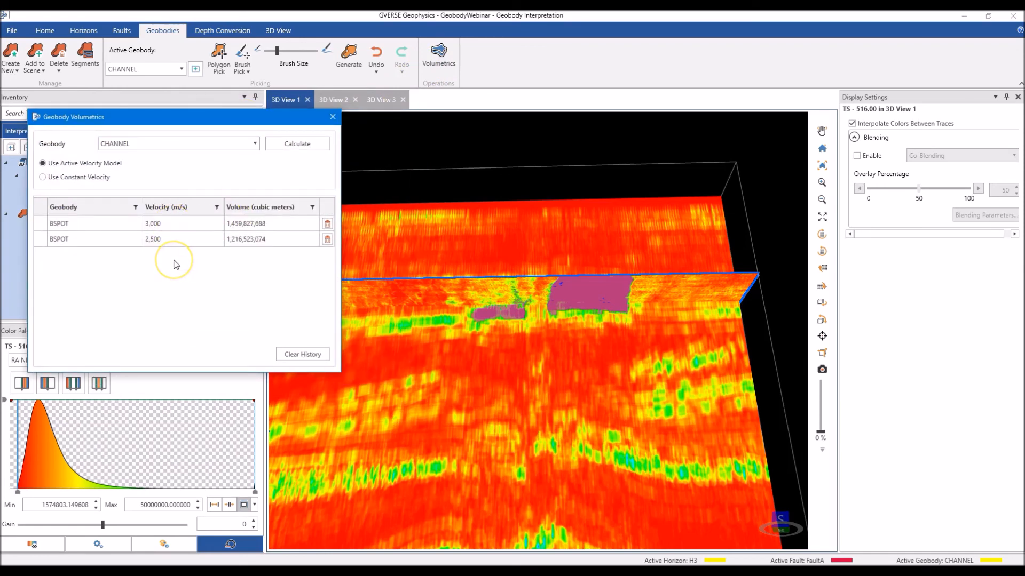
pyautogui.click(333, 116)
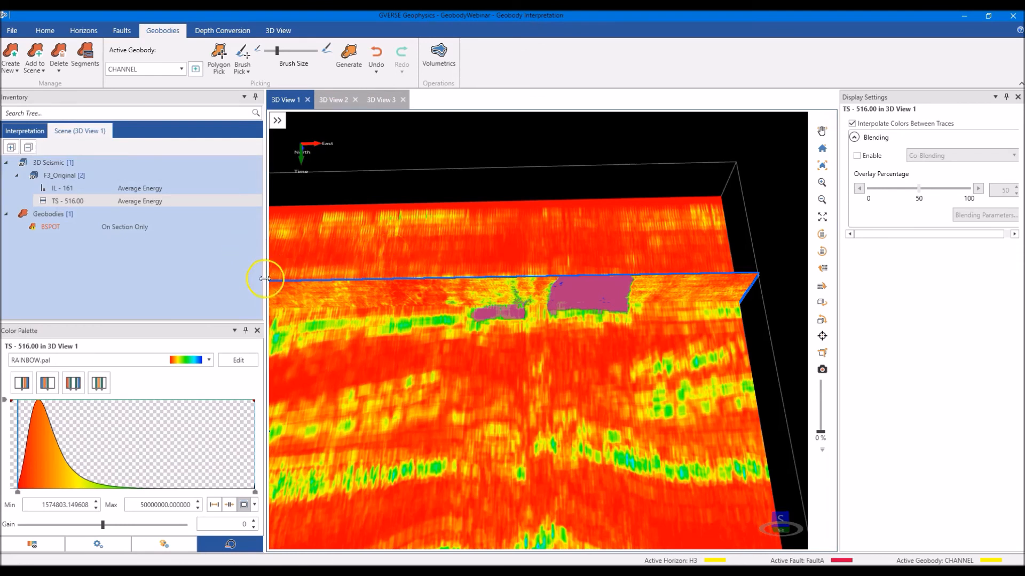
# Set the BSPOT geobody's display to Solid Fill and inspect it against inline 161 and timeslice 516.
pyautogui.click(157, 227)
pyautogui.click(143, 228)
pyautogui.click(138, 239)
pyautogui.moveTo(630, 395); pyautogui.dragTo(628, 350)
pyautogui.scroll(3, 577, 383)
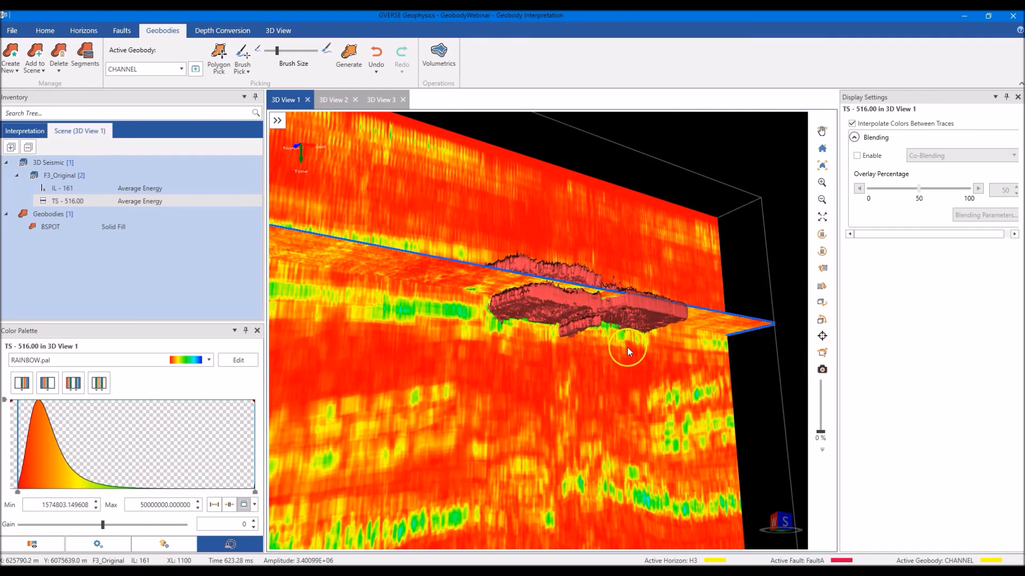
pyautogui.moveTo(627, 348); pyautogui.dragTo(607, 363)
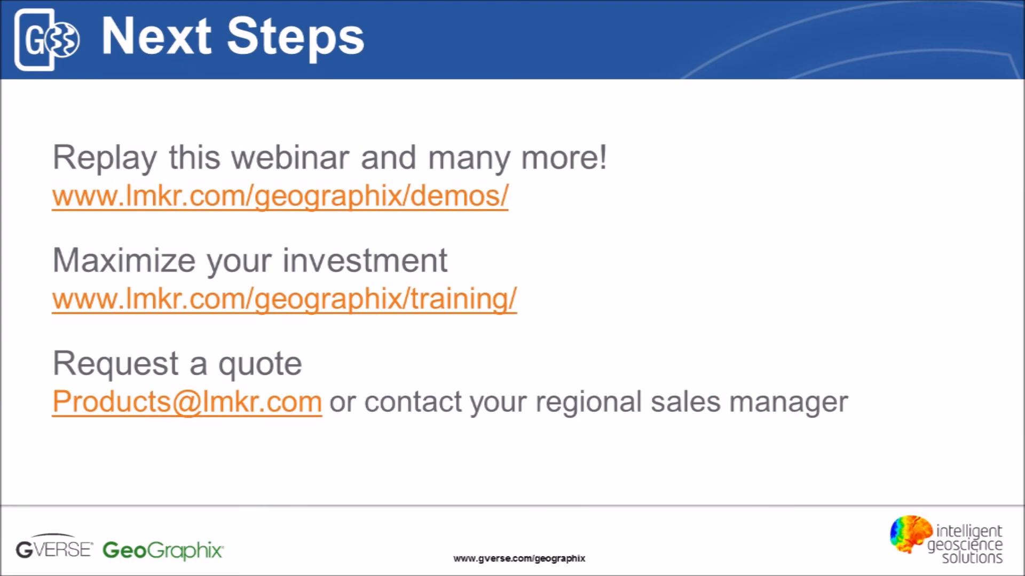
pyautogui.press('Right')
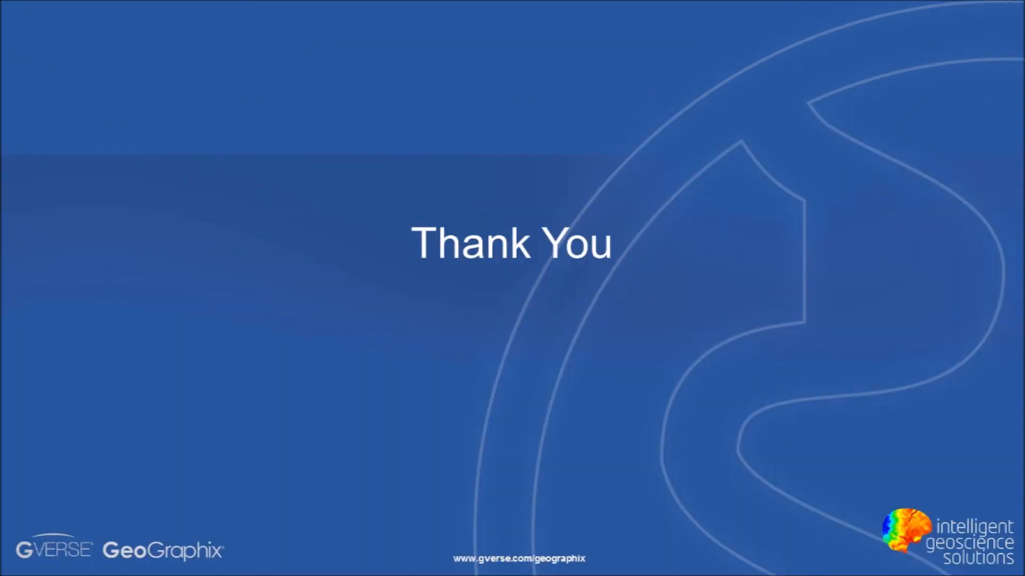